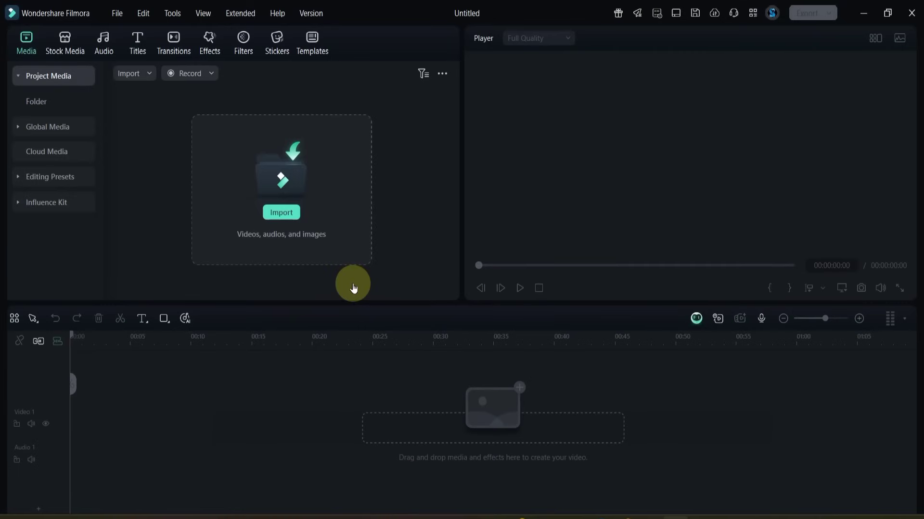
- Import the Babar Azam video and place it on the Video 1 track
left_click(277, 206)
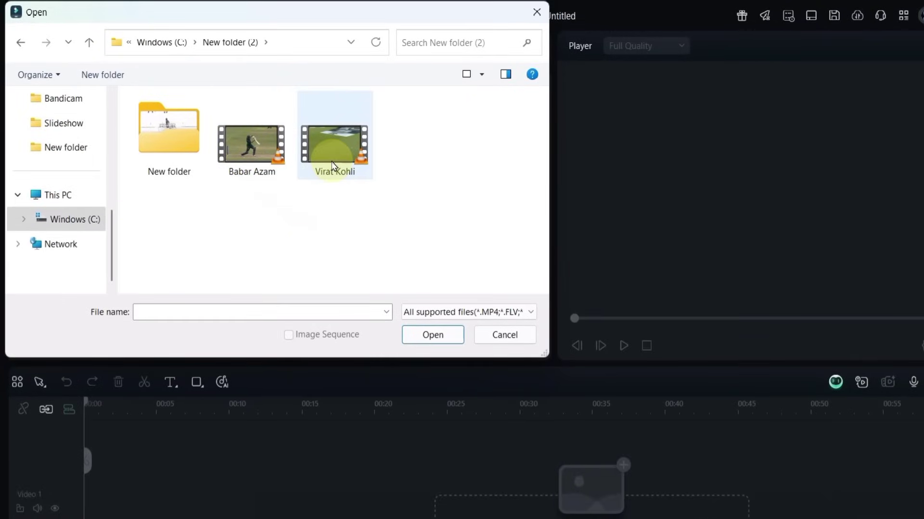
left_click(273, 178)
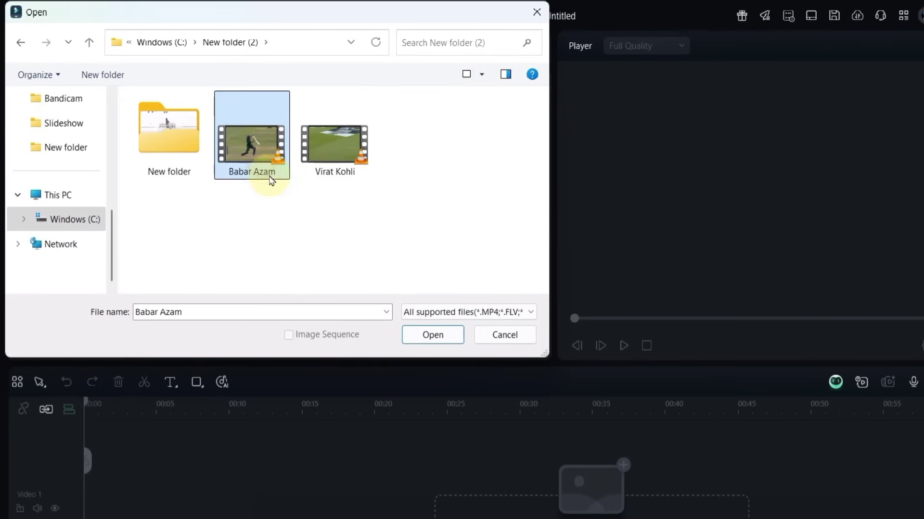
left_click(446, 337)
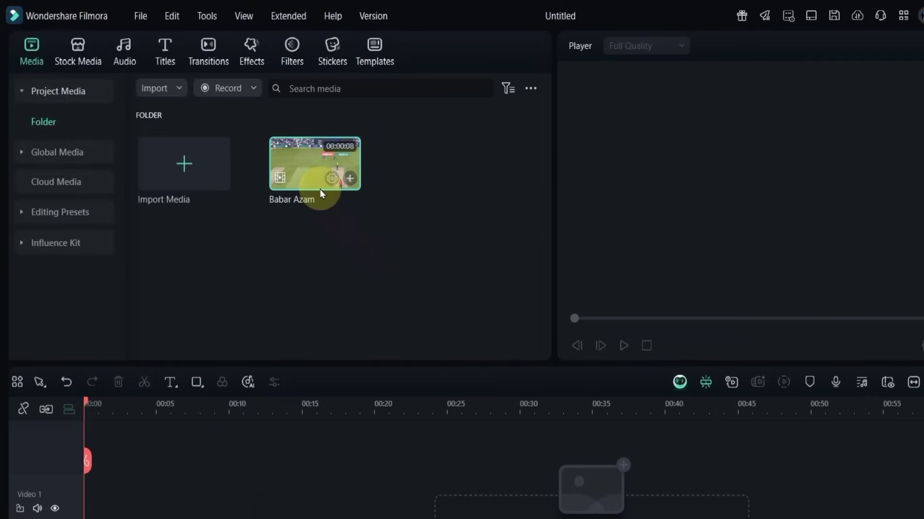
left_click_drag(322, 193, 79, 503)
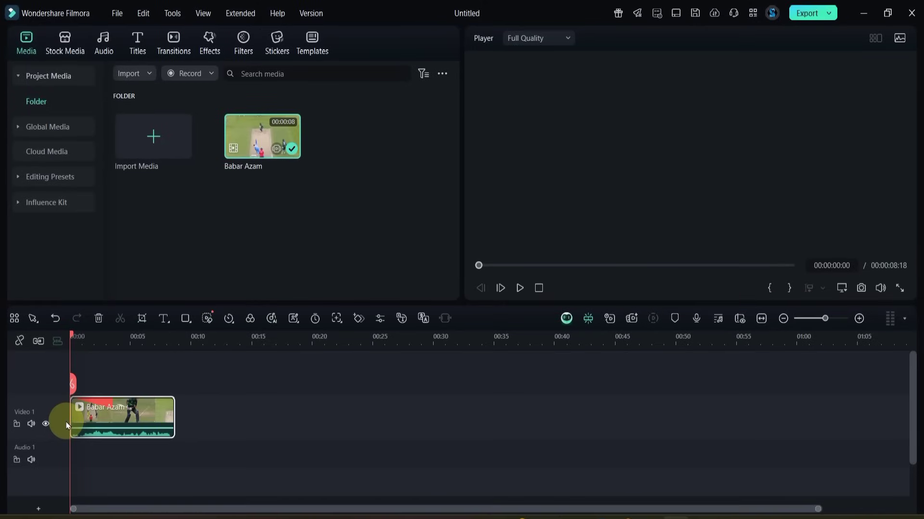
- Preview the Babar Azam clip, then bring the playhead back to the start
left_click(212, 420)
key("space")
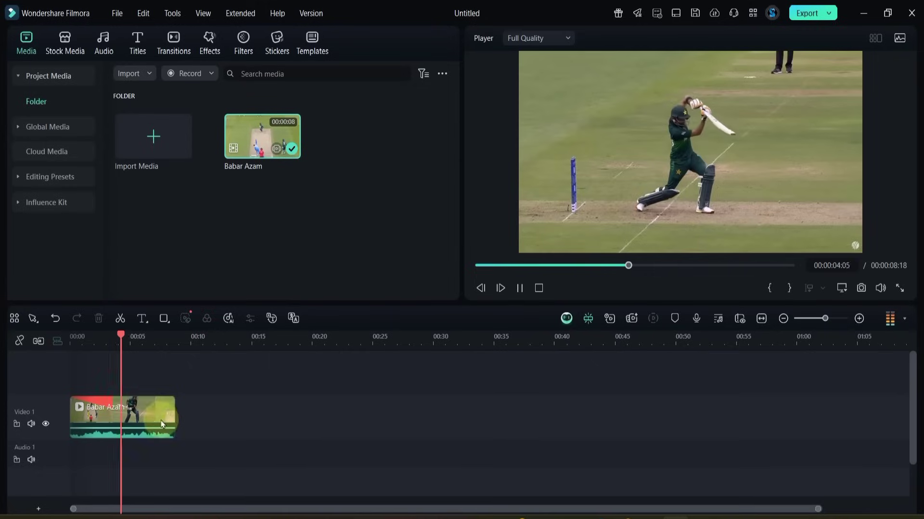
left_click(135, 418)
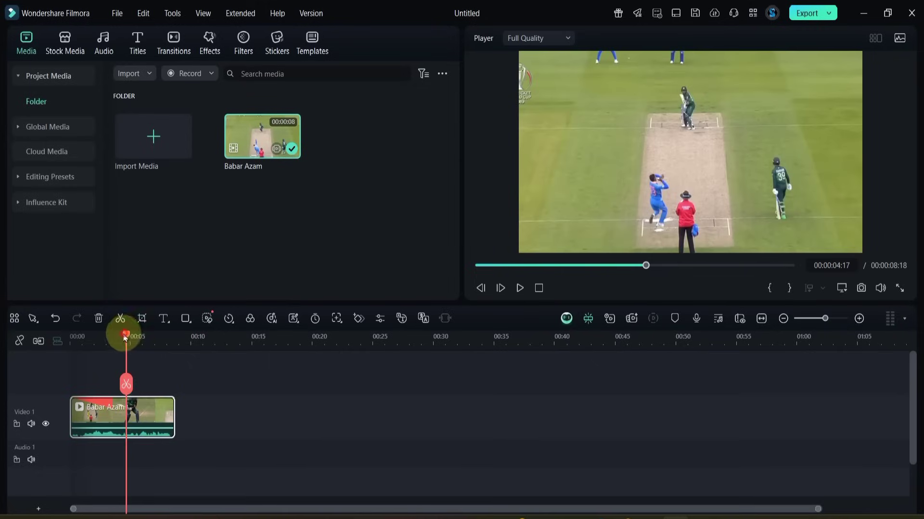
left_click_drag(125, 337, 73, 337)
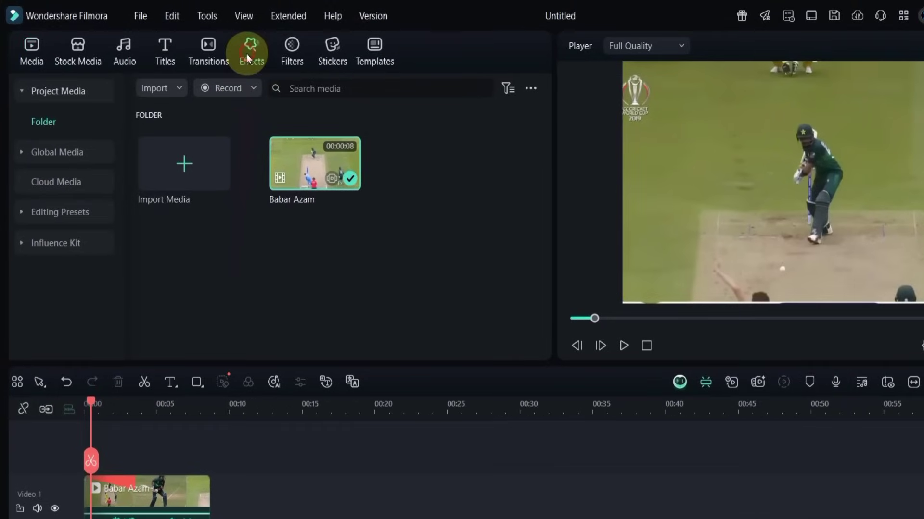
- Apply BCC Charcoal Sketch from Boris FX Art Looks to the Babar Azam clip and preview it
left_click(249, 57)
left_click(29, 244)
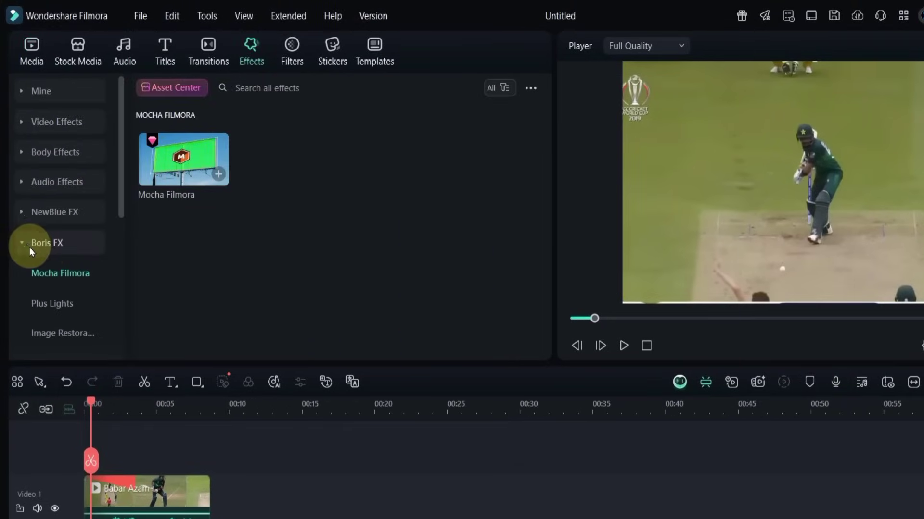
scroll(48, 270, "down", 3)
scroll(49, 273, "down", 2)
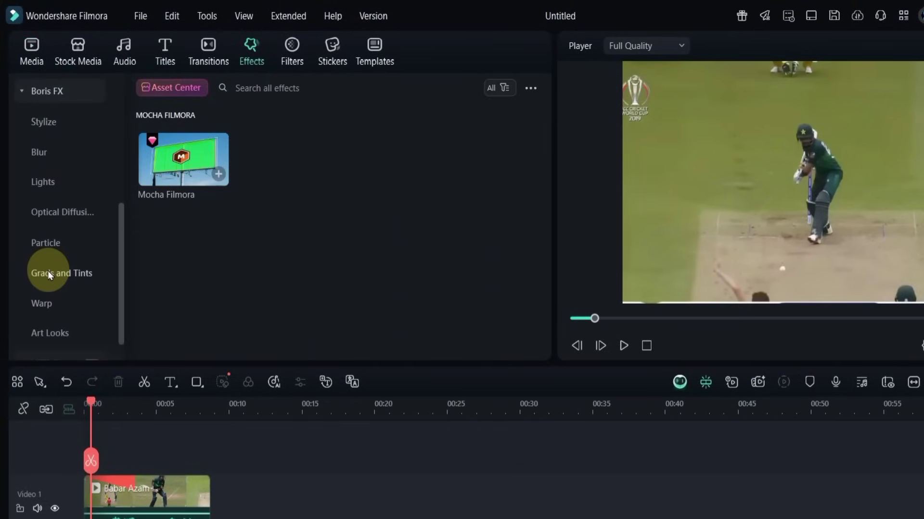
scroll(50, 275, "down", 1)
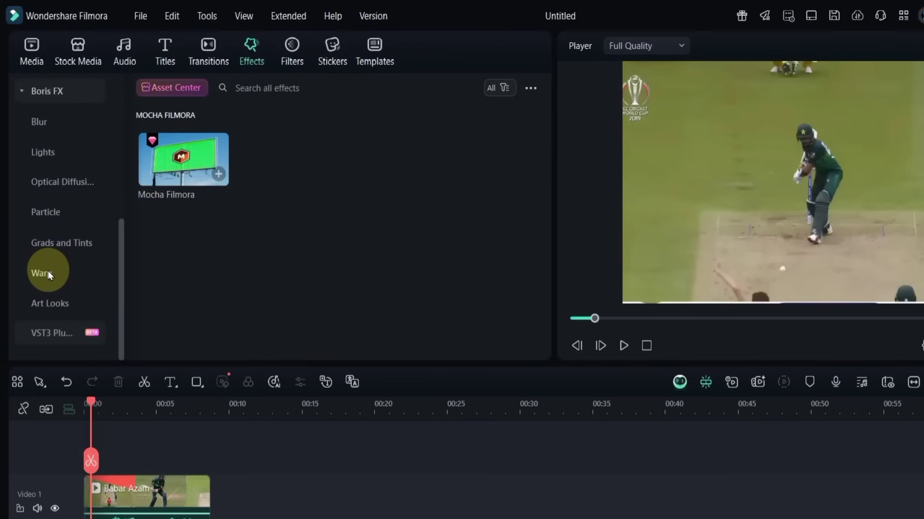
left_click(66, 306)
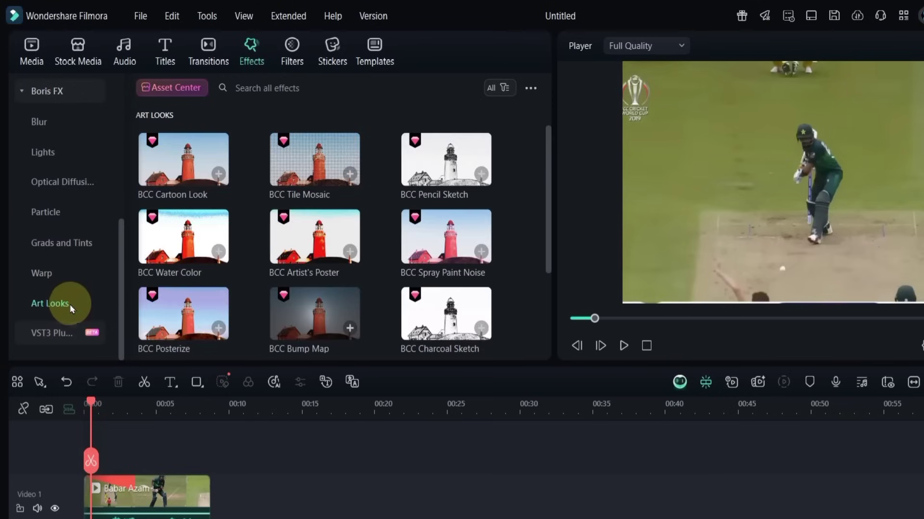
scroll(433, 248, "down", 2)
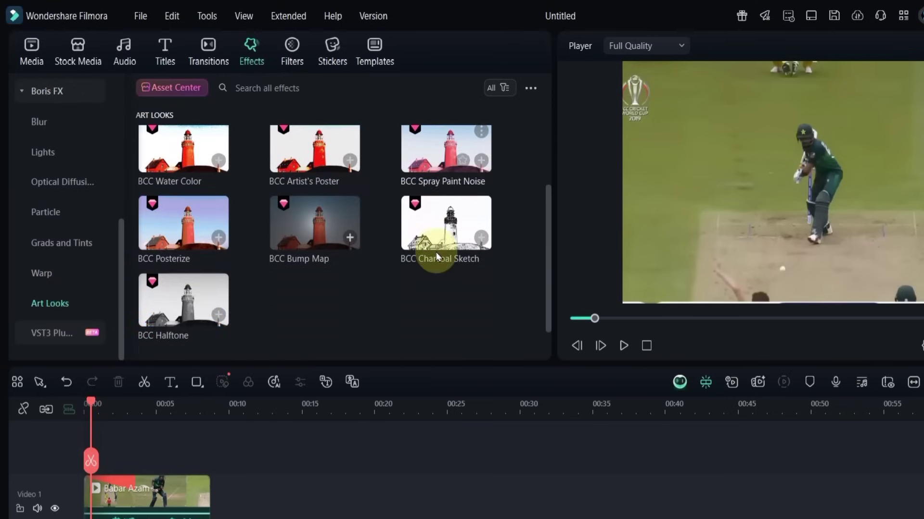
mouse_move(439, 231)
left_mouse_down()
mouse_move(364, 346)
mouse_move(176, 438)
mouse_move(122, 493)
mouse_move(116, 467)
left_mouse_up()
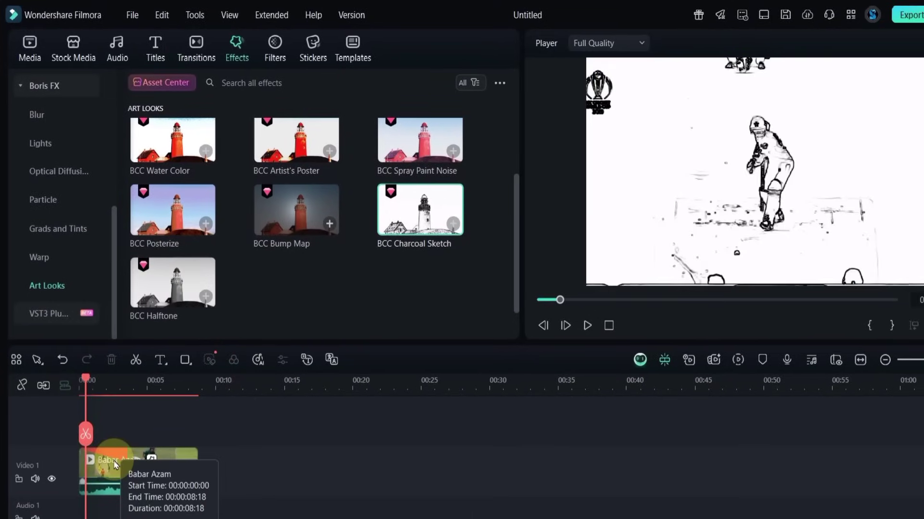
key("space")
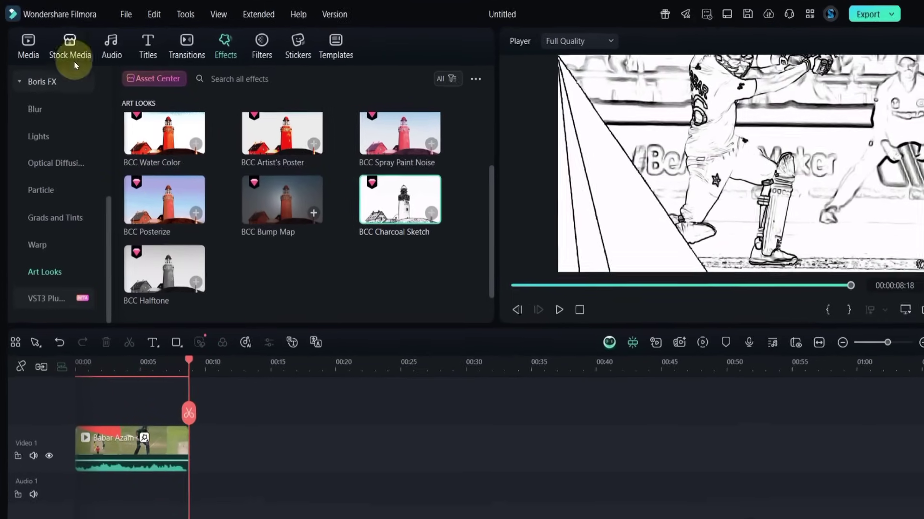
- Add the downloaded Simple Question Marks stock clip after the Babar Azam clip
left_click(64, 42)
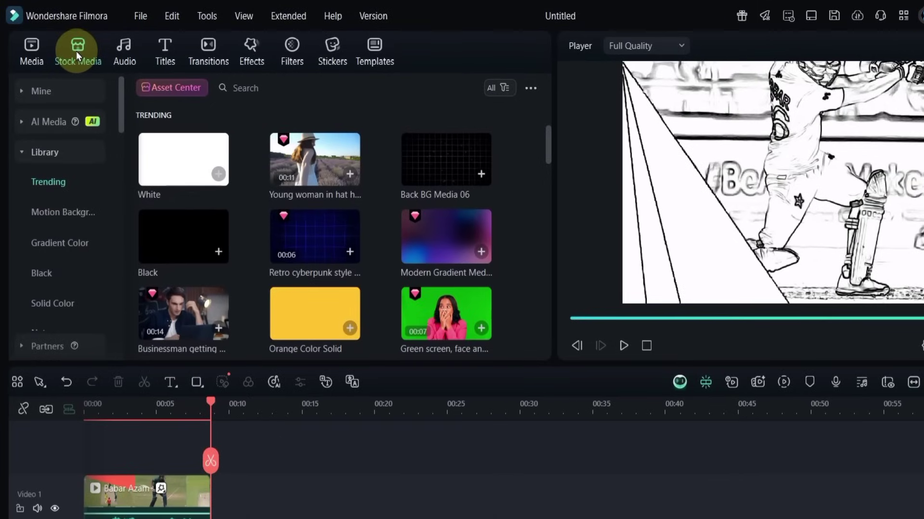
left_click(41, 91)
left_click(61, 152)
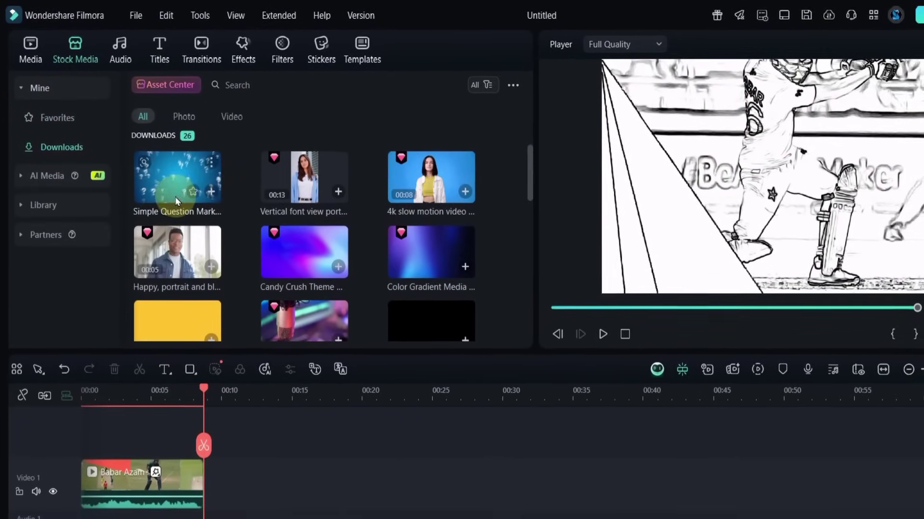
left_click_drag(164, 190, 211, 494)
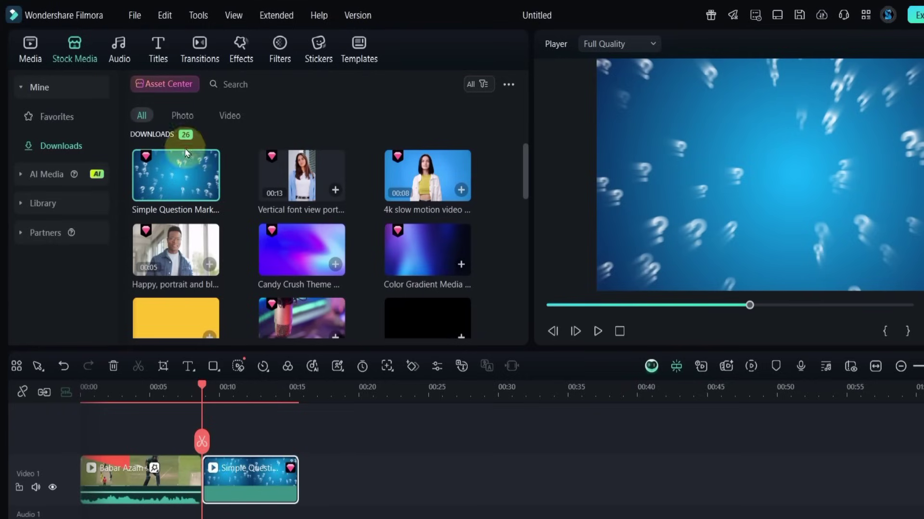
- Put a Dissolve transition between the two clips and preview it
left_click(200, 55)
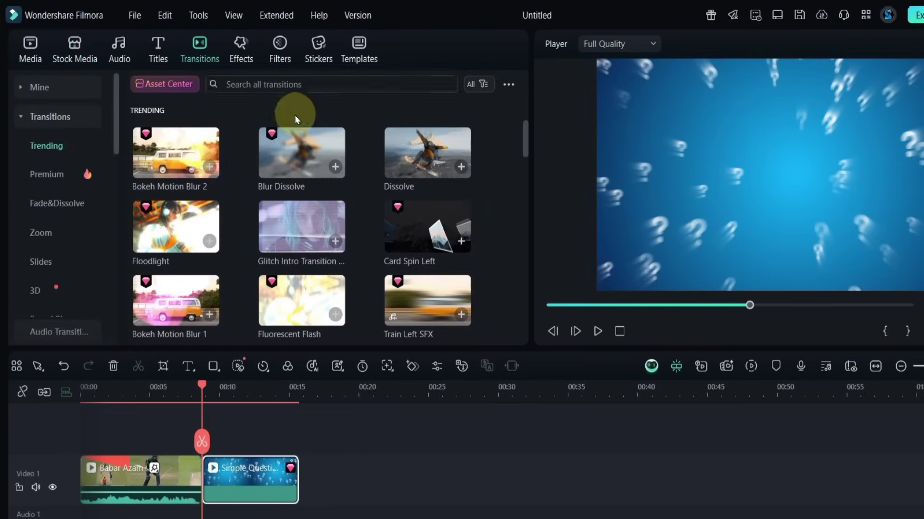
left_click_drag(418, 154, 202, 481)
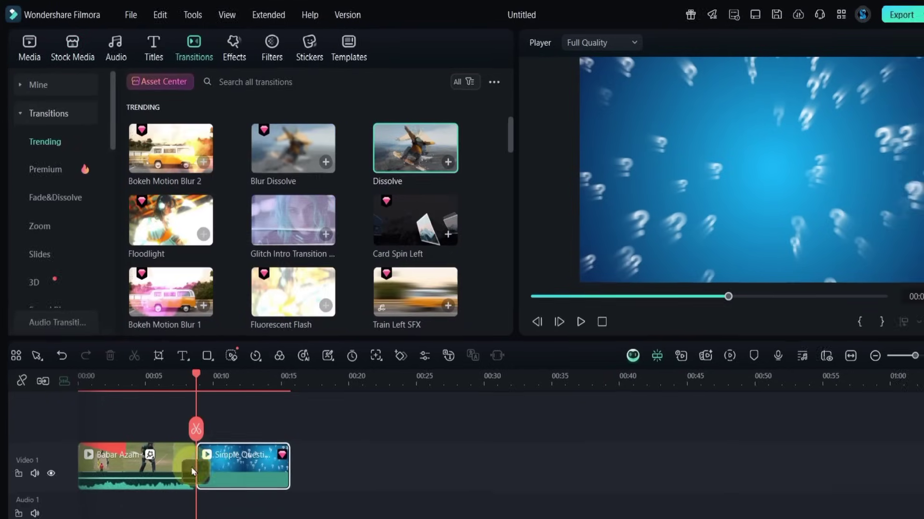
left_click(192, 388)
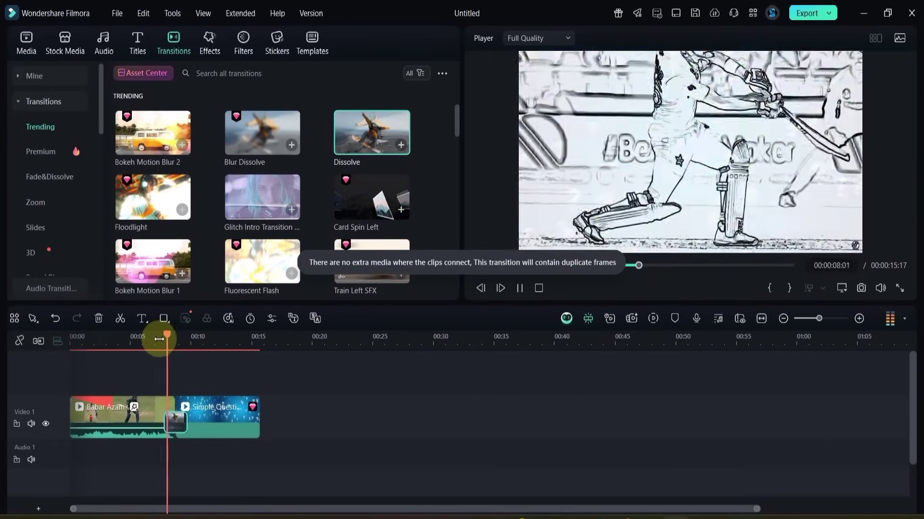
mouse_move(167, 340)
left_mouse_down()
mouse_move(180, 339)
mouse_move(166, 339)
left_mouse_up()
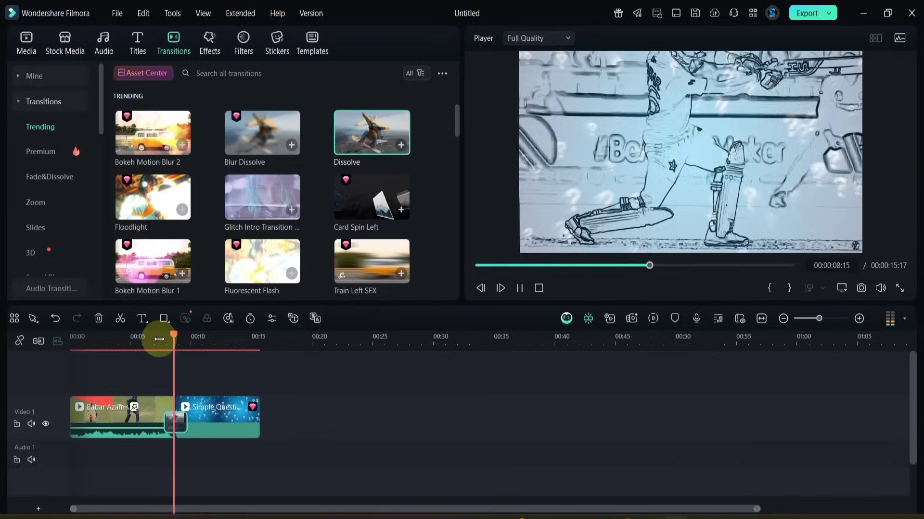
key("space")
left_click(246, 385)
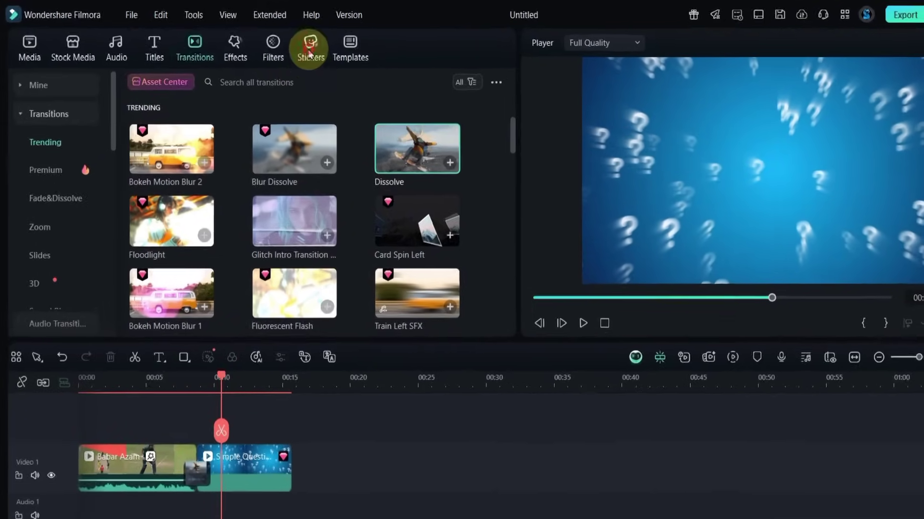
- Add the Hockey Game 0:03 countdown sticker on Video 2 and preview it
left_click(278, 38)
mouse_move(185, 172)
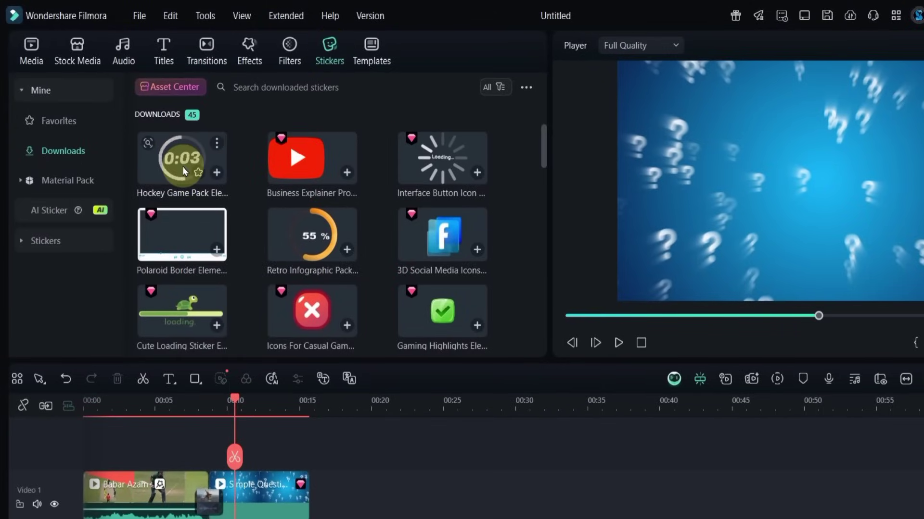
left_click_drag(169, 172, 250, 457)
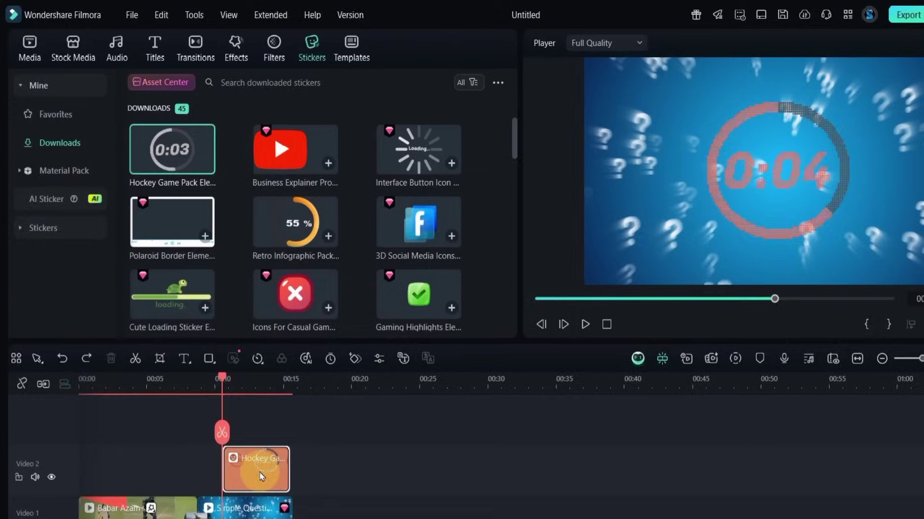
left_click_drag(232, 414, 224, 410)
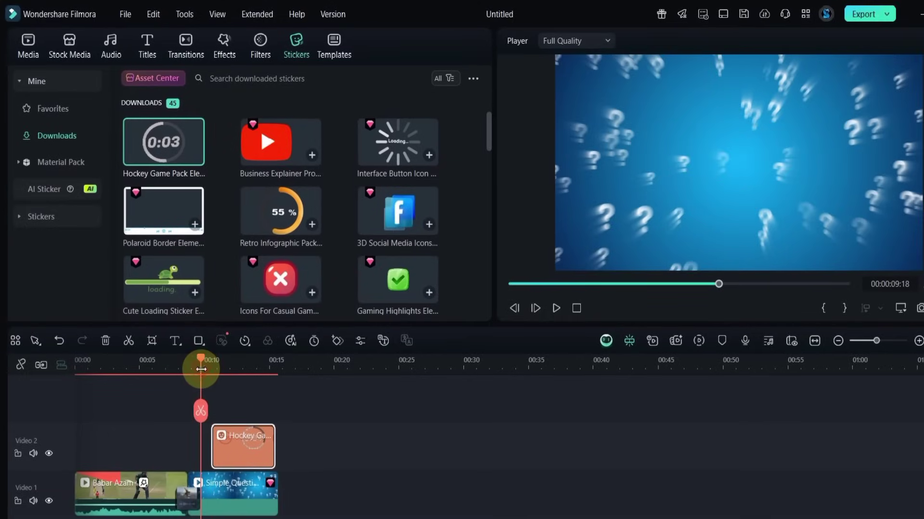
key("space")
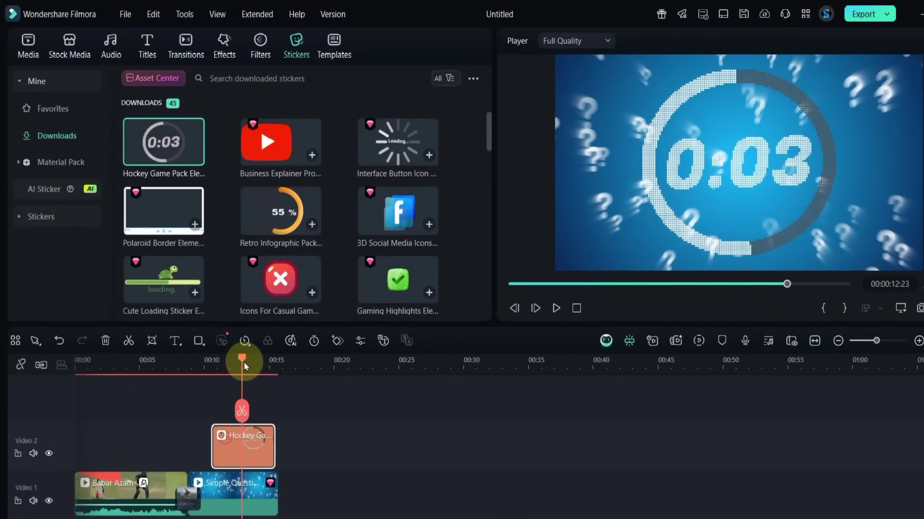
left_click_drag(241, 361, 184, 392)
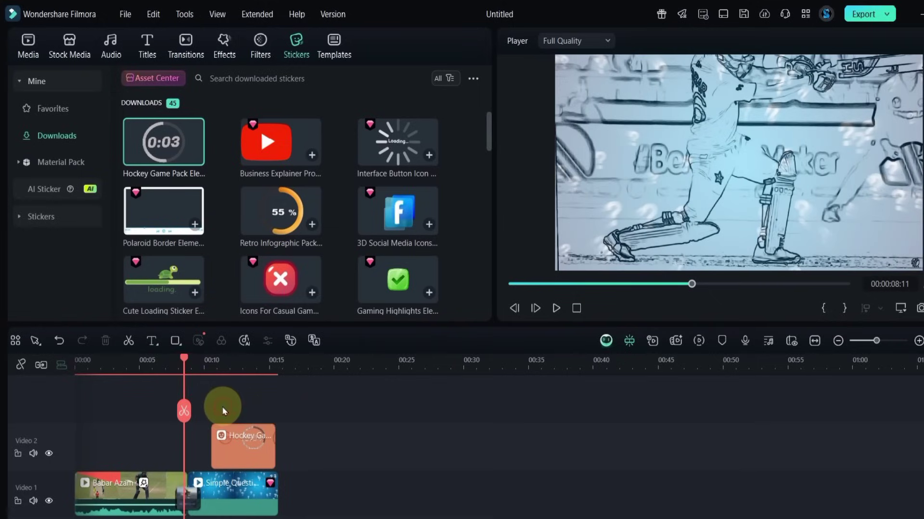
- Add the Creative Collage Vlog title above the countdown sticker and preview it
left_click(147, 48)
left_click_drag(275, 220, 186, 414)
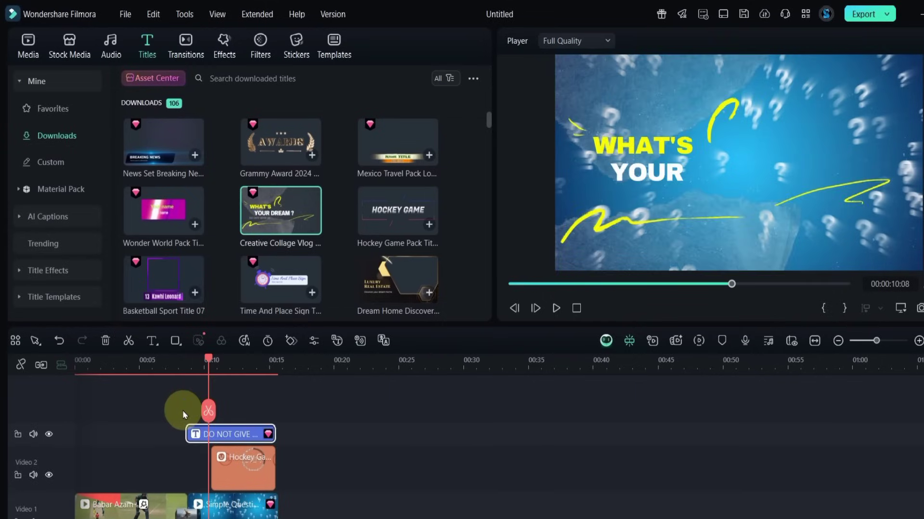
key("space")
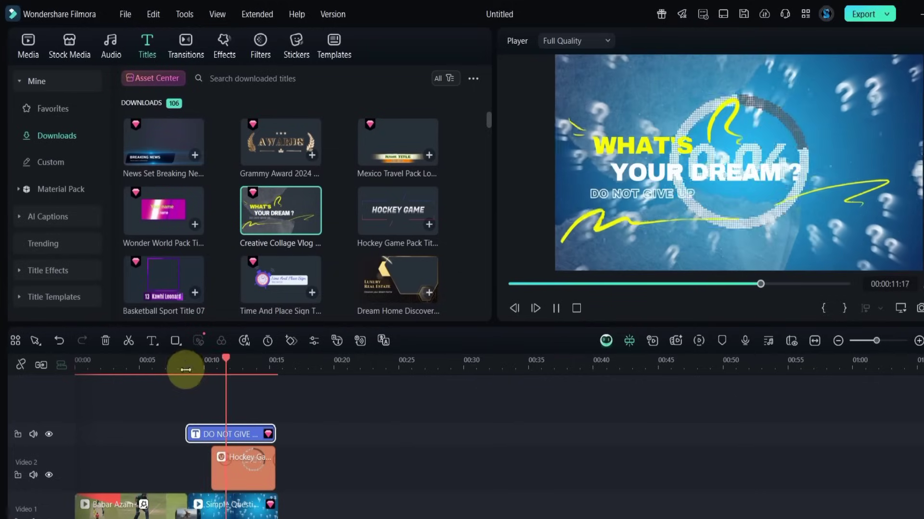
key("space")
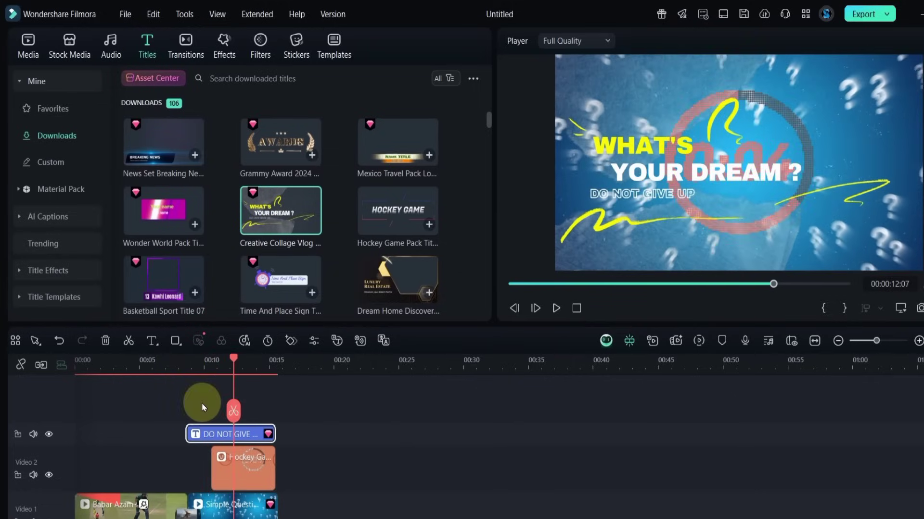
- Scale the Hockey Game countdown sticker to 50% and lower it to Y -317
left_click(244, 473)
double_click(245, 473)
left_click(419, 145)
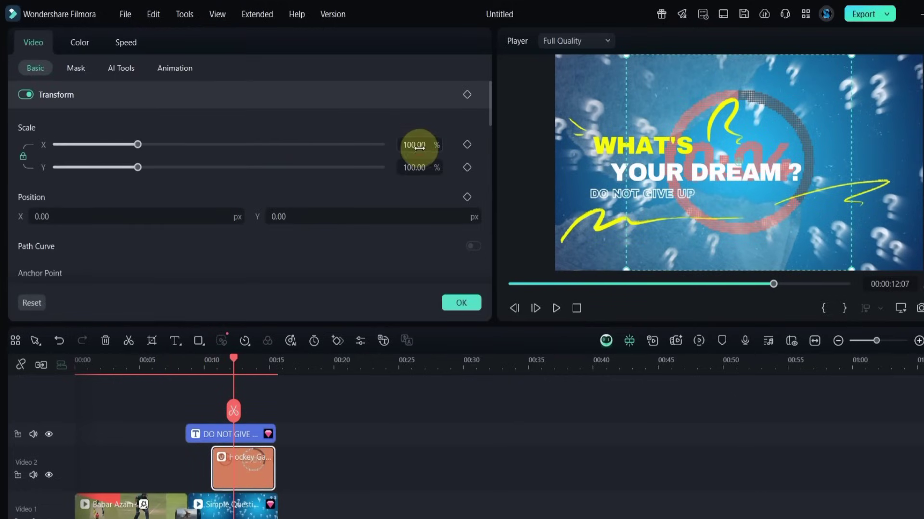
type("50")
key("Return")
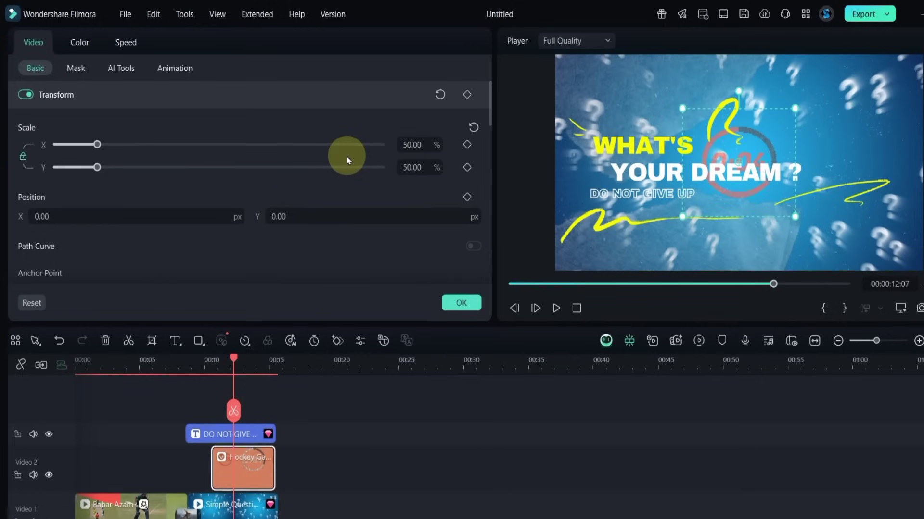
left_click_drag(395, 215, 393, 218)
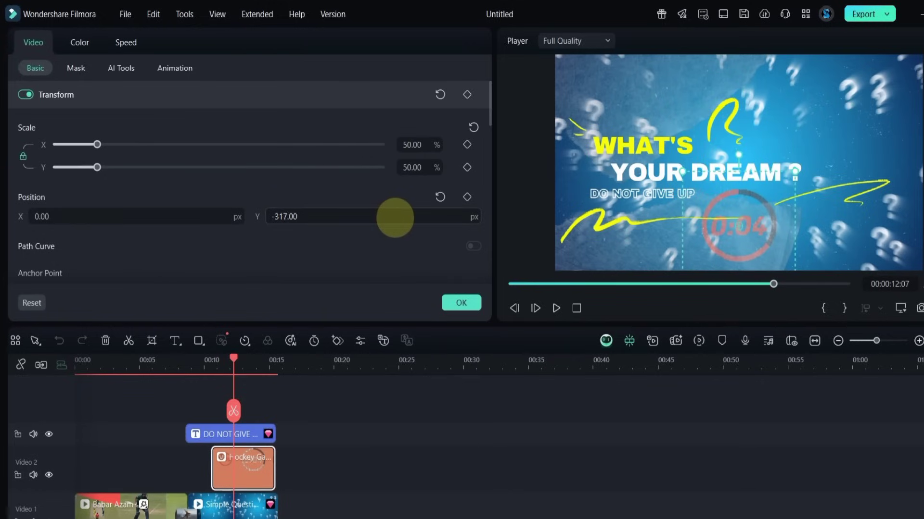
- Replace WHAT'S in the title's Layer 02 with 'CAN YOU'
left_click(626, 144)
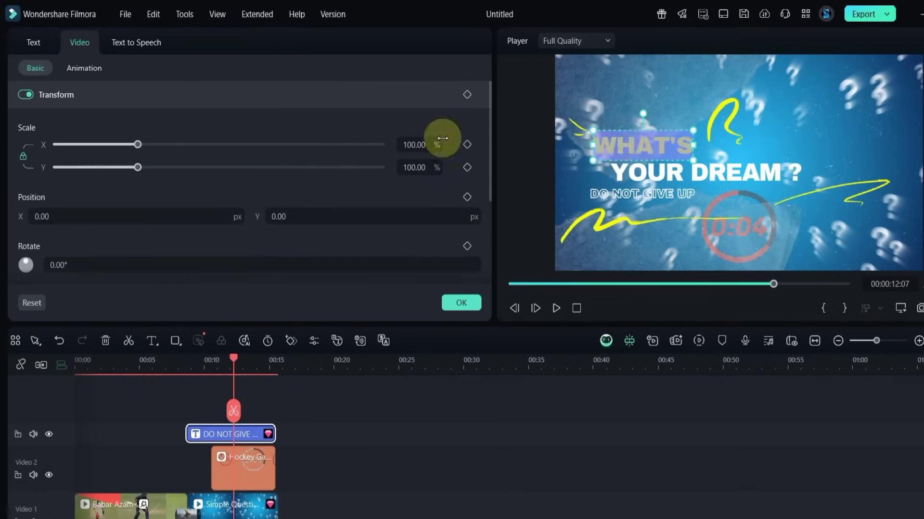
left_click(33, 43)
left_click(122, 217)
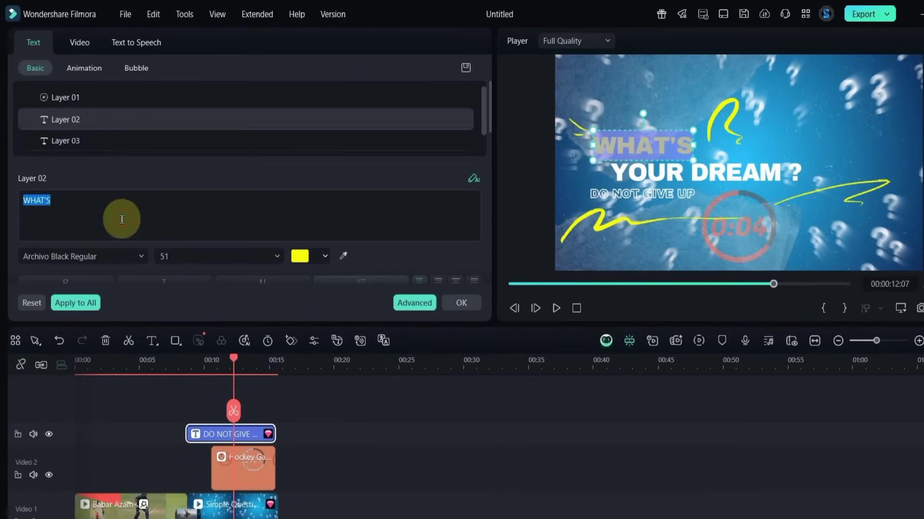
double_click(122, 220)
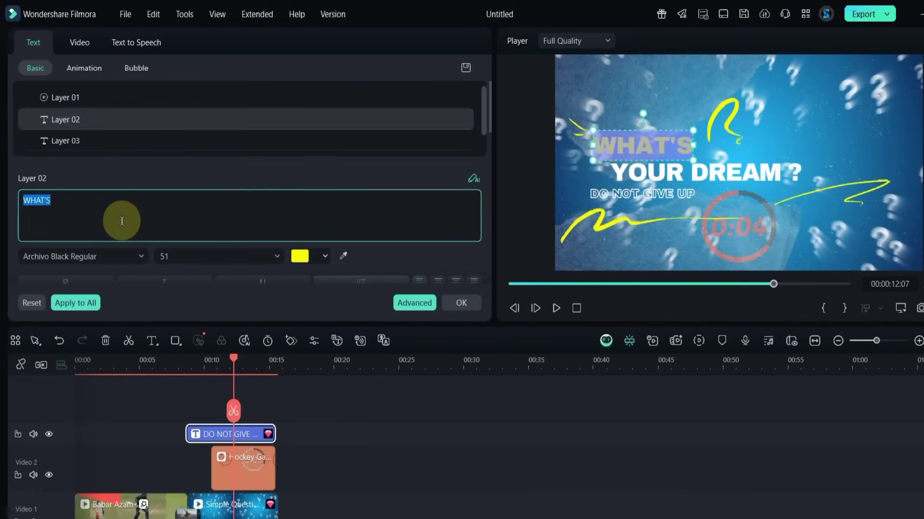
type("CAN YOU")
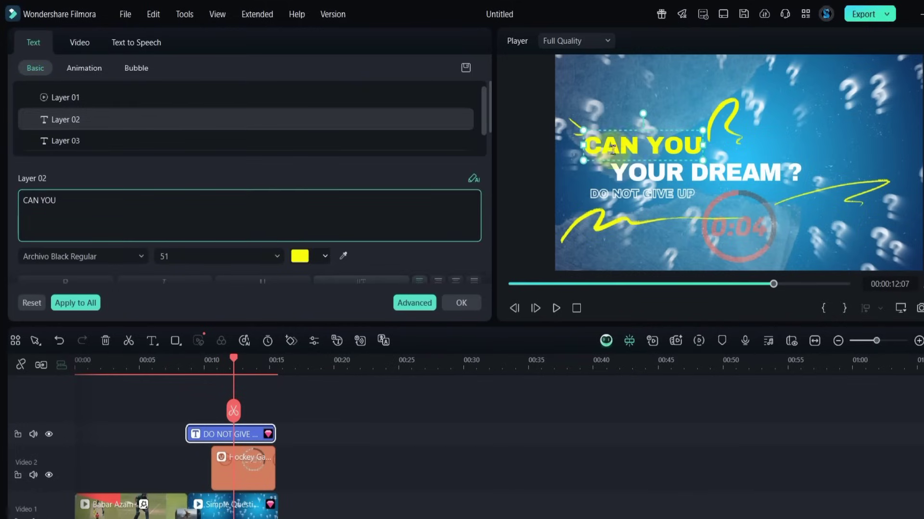
- Change 'YOUR DREAM ?' to 'GUESS THIS PLAYER?' and nudge it slightly right
left_click(630, 174)
triple_click(113, 201)
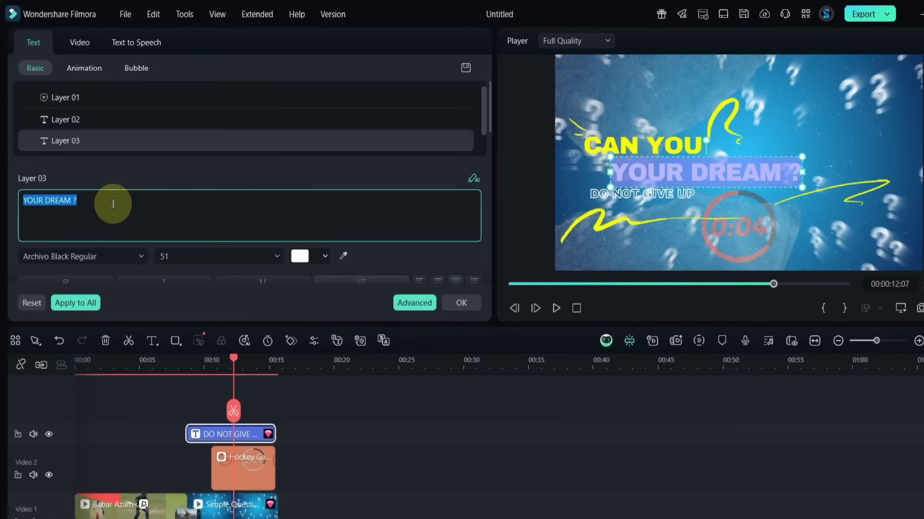
type("GUESS THIS PLAYER?")
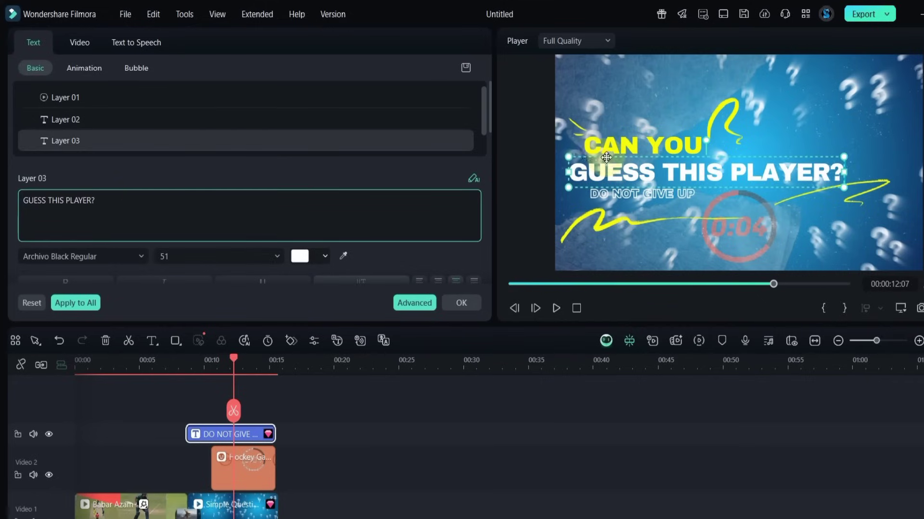
left_click_drag(580, 158, 591, 159)
- Check the DO NOT GIVE UP line and play the title back from about 8 seconds
left_click(619, 202)
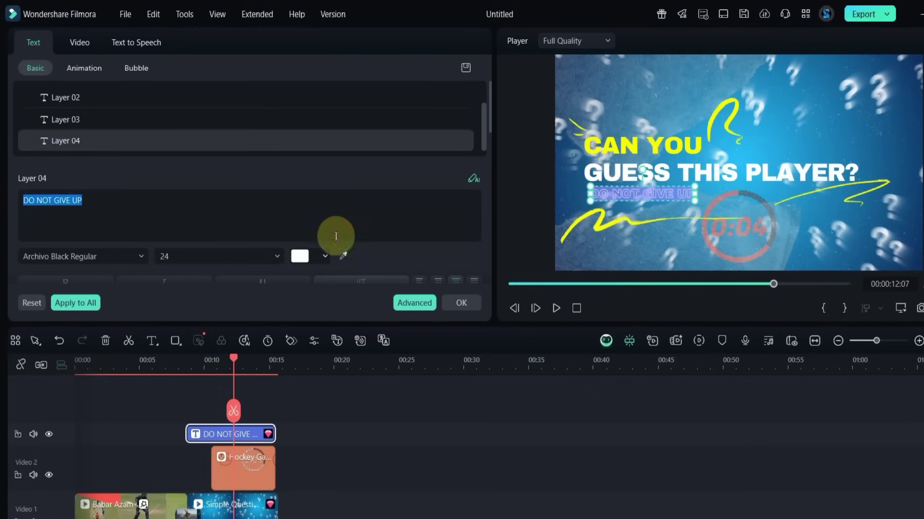
left_click(188, 216)
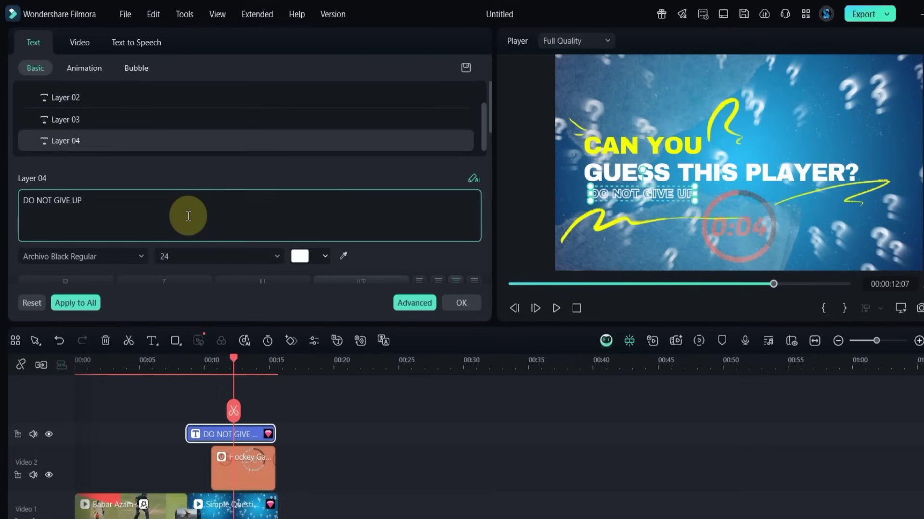
left_click(305, 443)
left_click(183, 366)
key("space")
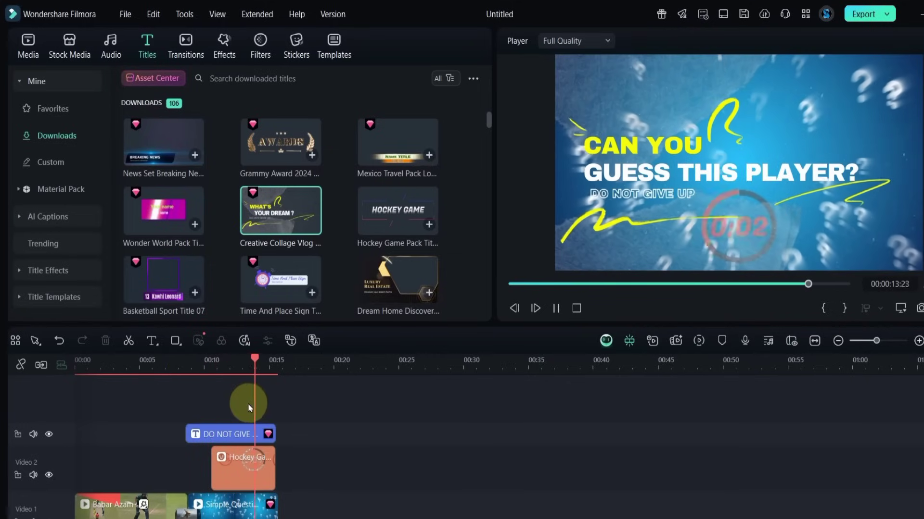
- Trim title, timer and background to end at 00:13, starting the timer and title earlier near 00:07
left_click_drag(250, 408, 258, 518)
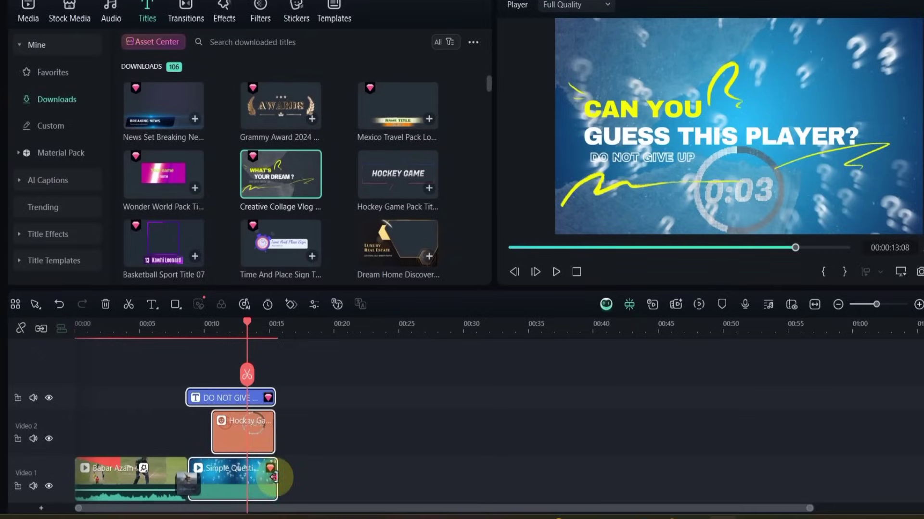
left_click_drag(273, 477, 246, 476)
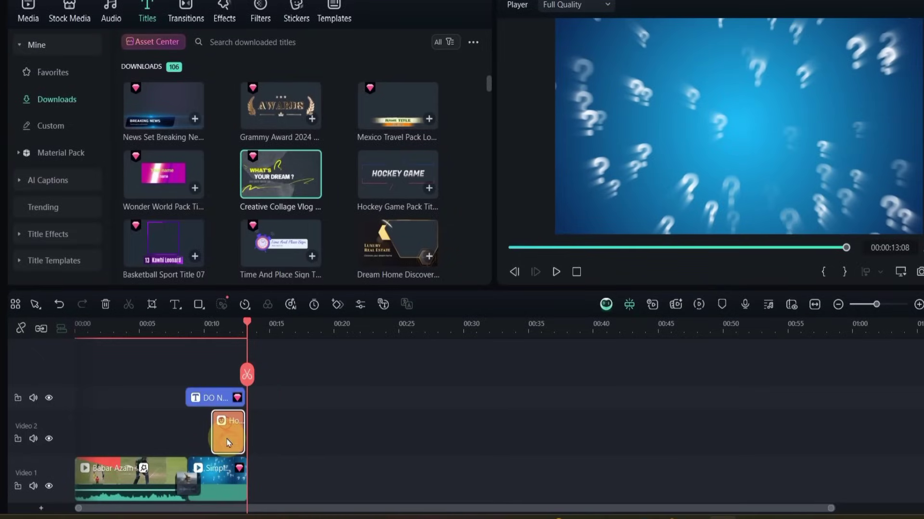
mouse_move(224, 442)
left_mouse_down()
mouse_move(213, 440)
mouse_move(237, 443)
left_mouse_up()
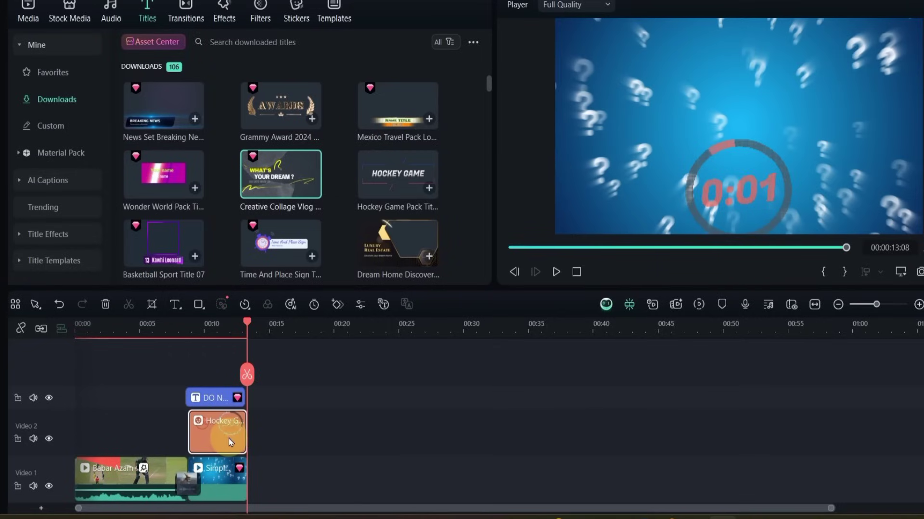
left_click_drag(247, 375, 175, 398)
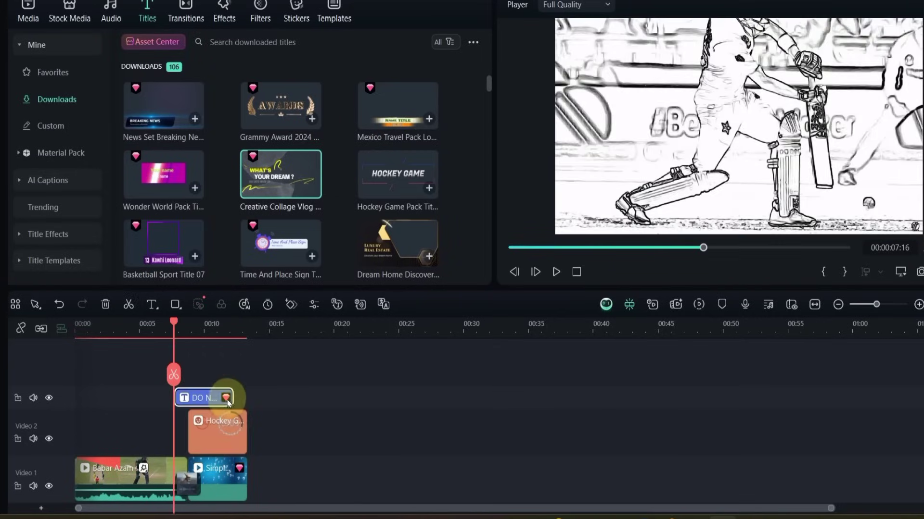
left_click_drag(174, 321, 282, 452)
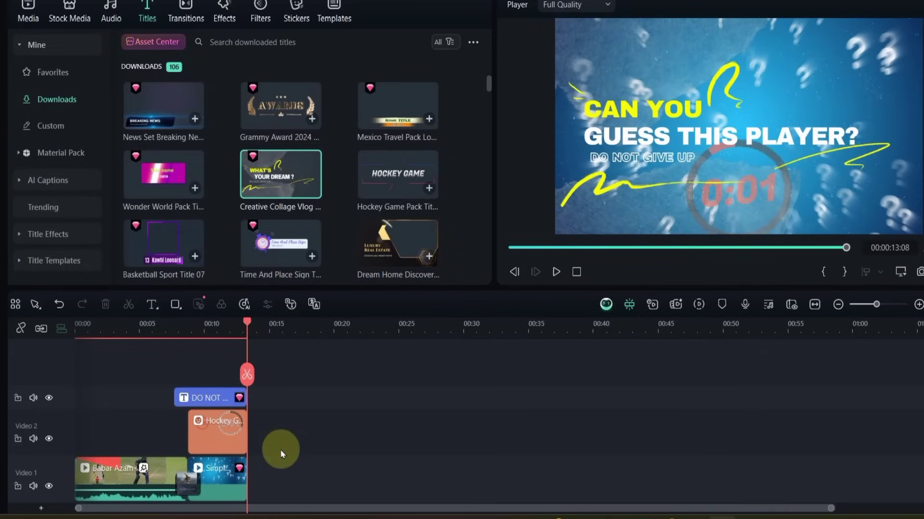
left_click(128, 482)
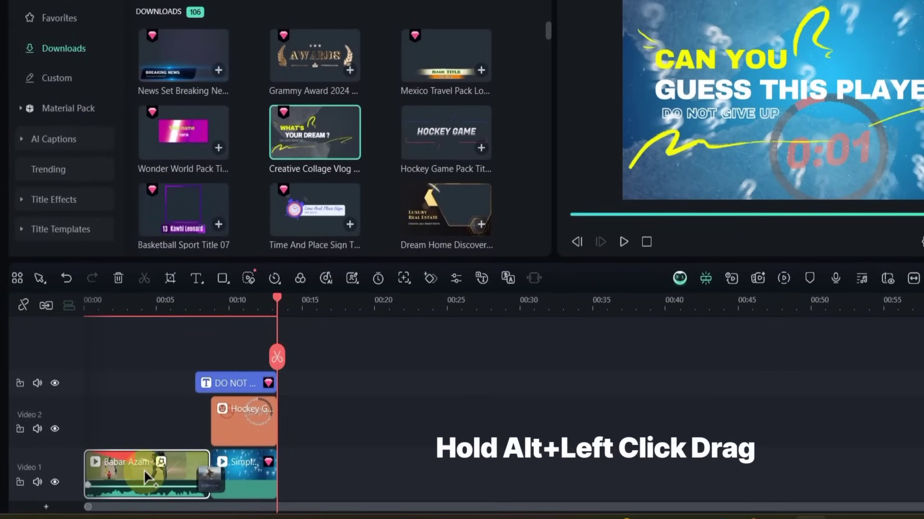
- Place stacked copies of the batting clip after the timer and delete the lower copy's sketch effect
left_click_drag(143, 470, 337, 431, "alt")
left_click(320, 299)
left_click(343, 471)
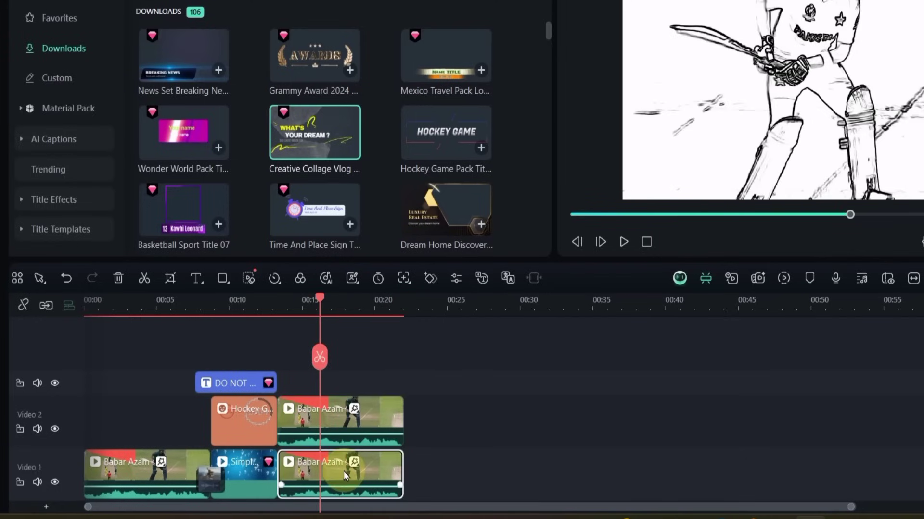
right_click(343, 472)
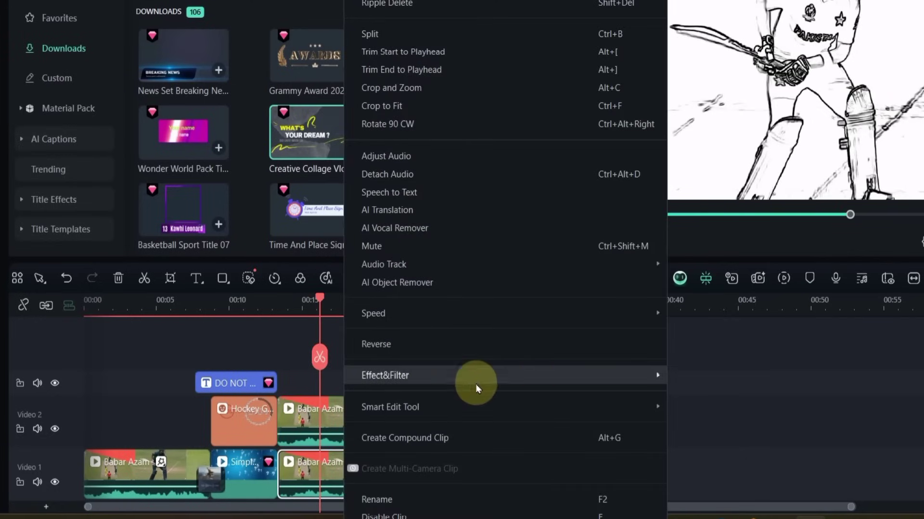
mouse_move(619, 382)
left_click(712, 416)
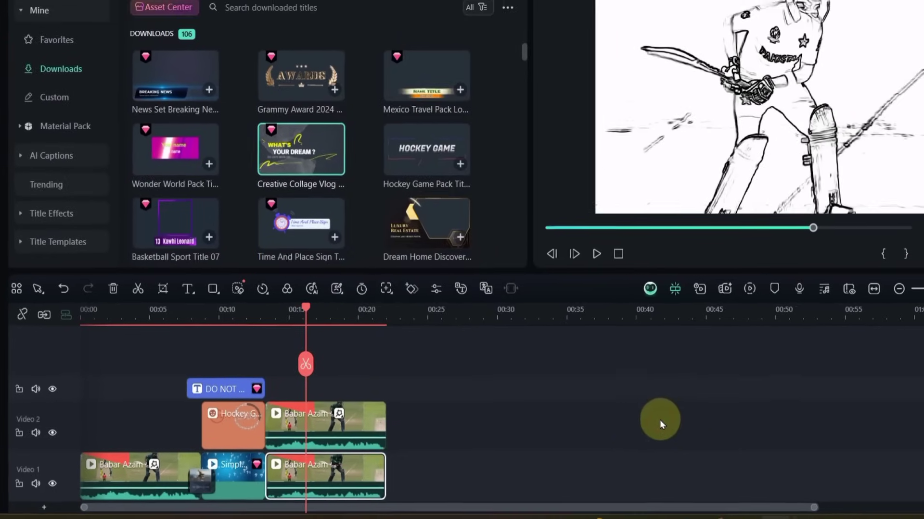
- Disable the upper sketch copy to check the unsketched clip, then re-enable it
left_click(344, 425)
key("e")
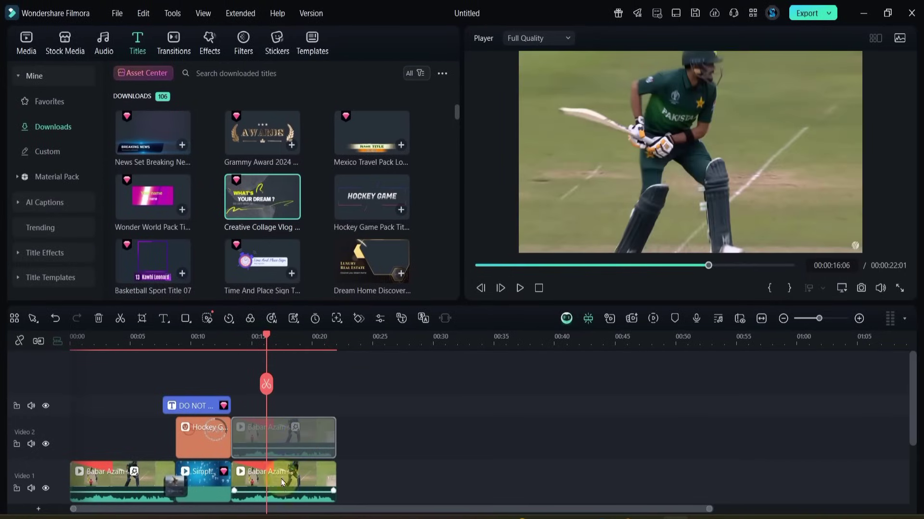
left_click(288, 433)
key("e")
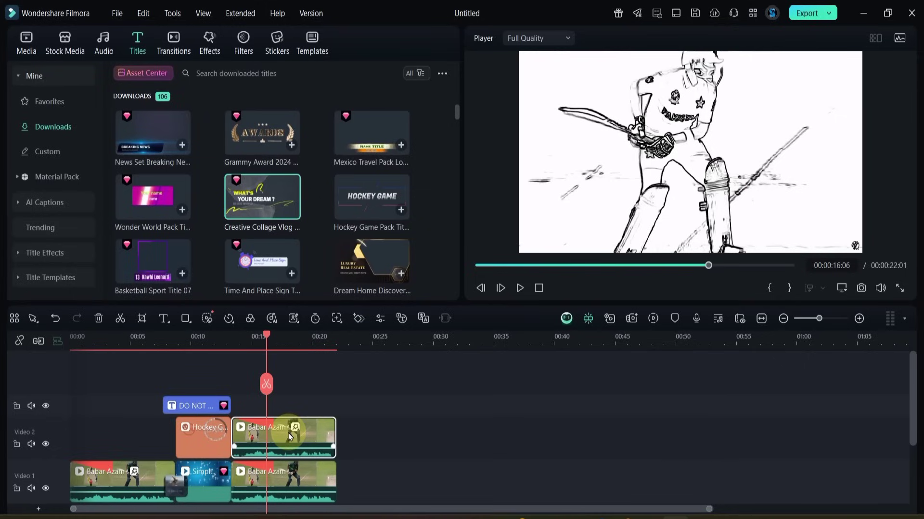
- Give the upper sketch clip an inverted Linear mask with position X 962
double_click(287, 432)
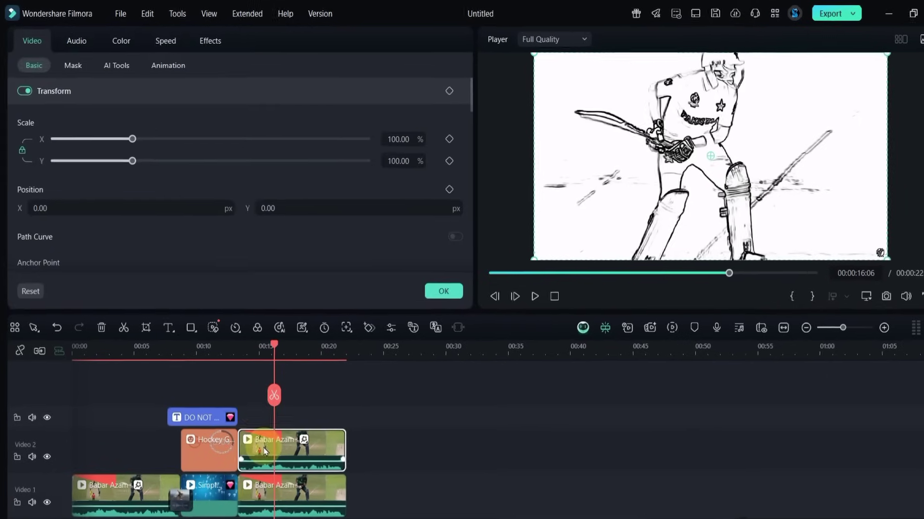
left_click(84, 73)
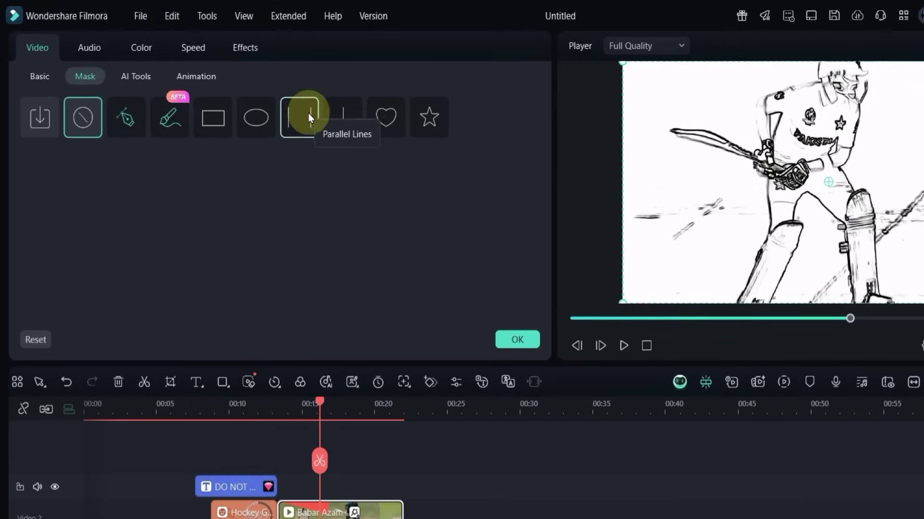
left_click(336, 123)
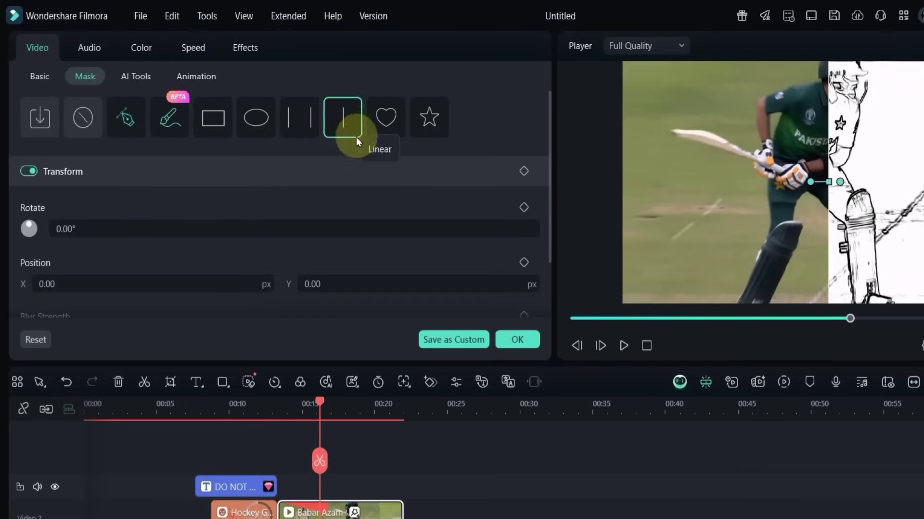
scroll(460, 243, "down", 3)
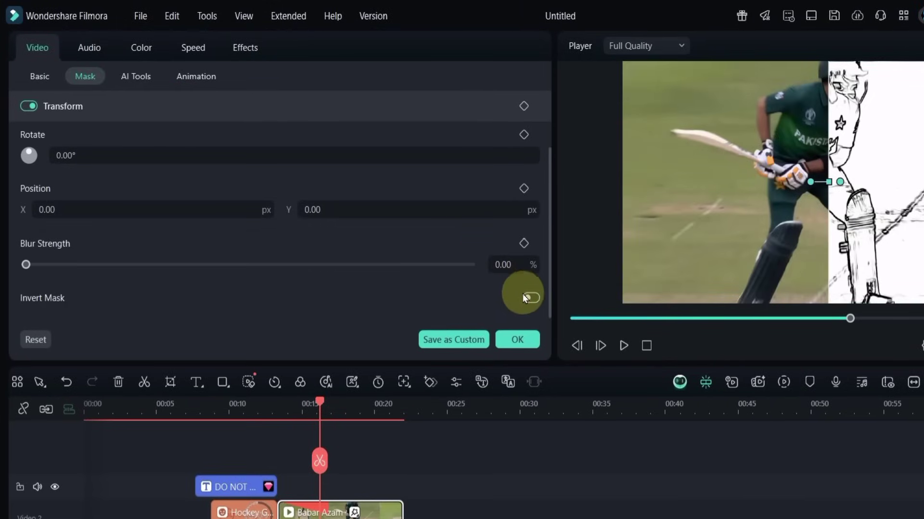
left_click(530, 299)
mouse_move(89, 181)
left_mouse_down()
mouse_move(99, 182)
mouse_move(88, 181)
left_mouse_up()
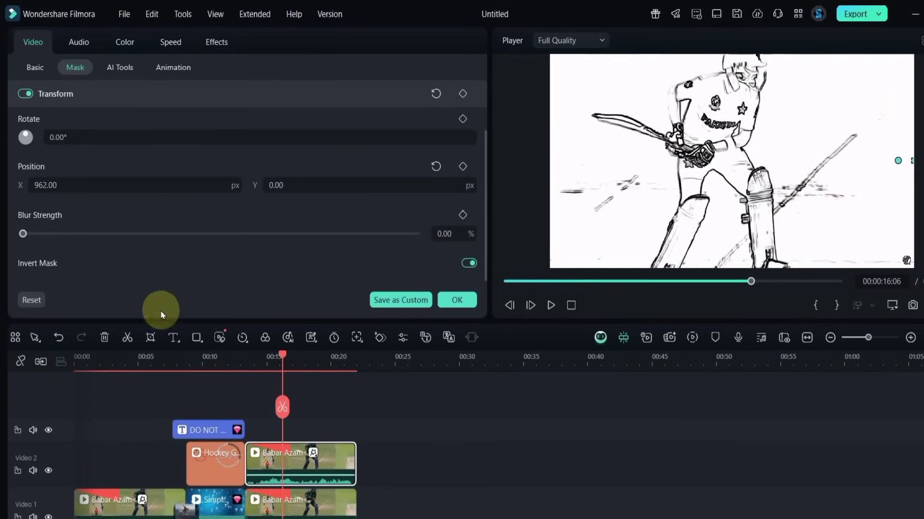
- Keyframe the mask from X 962 at about 15 seconds to X -983 at about 17 seconds
mouse_move(279, 357)
left_mouse_down()
mouse_move(266, 358)
mouse_move(272, 363)
left_mouse_up()
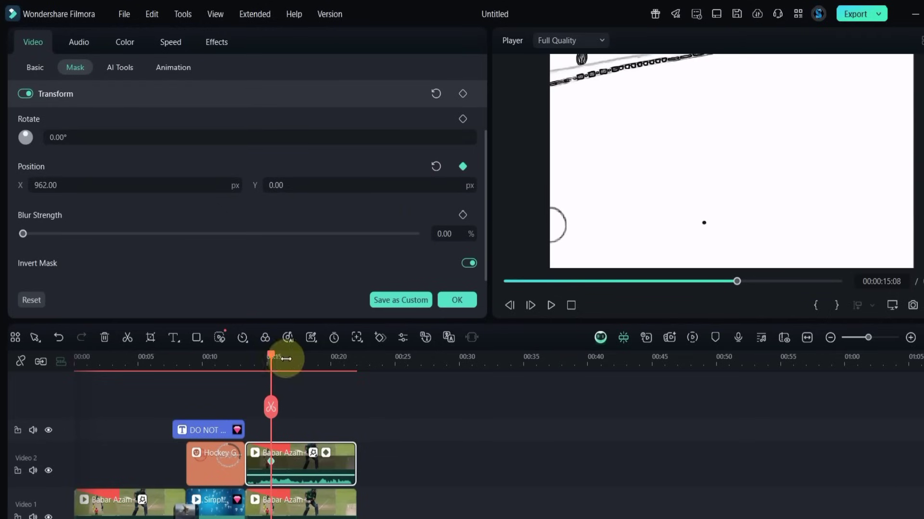
left_click_drag(273, 359, 303, 371)
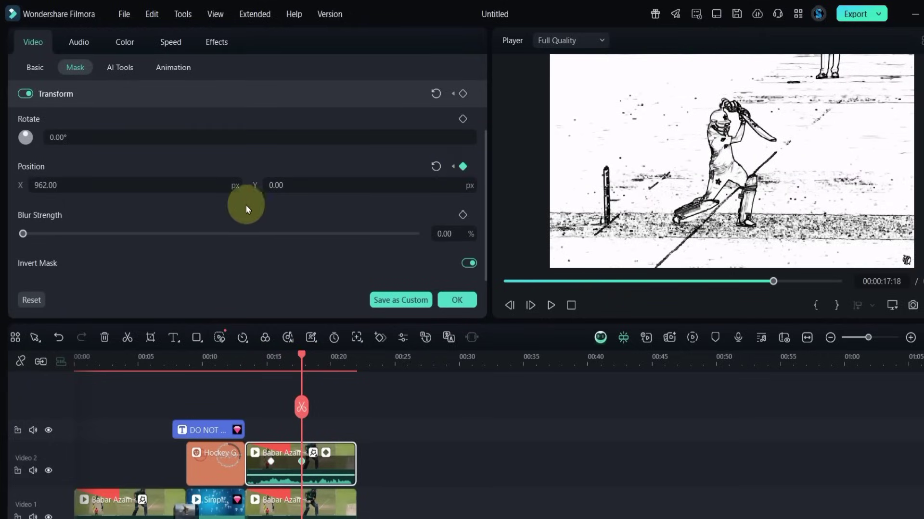
left_click_drag(207, 188, 208, 188)
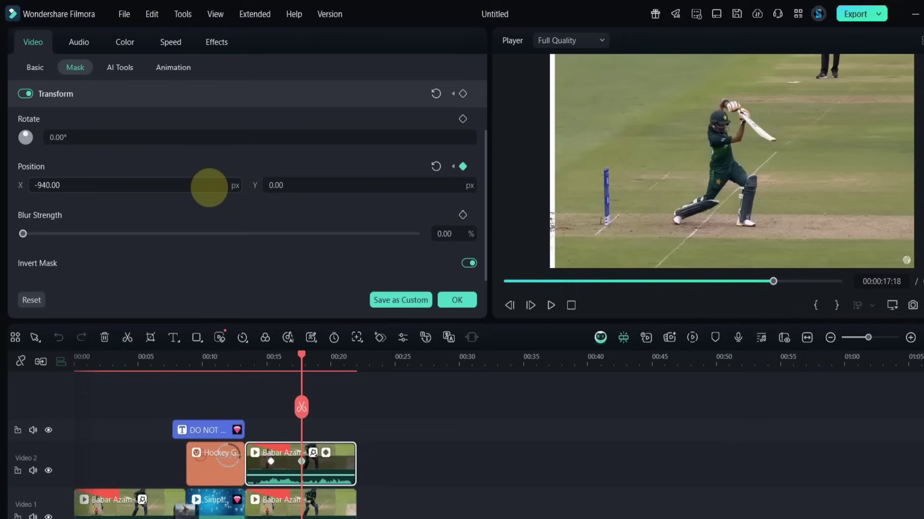
- Play back from about 13 seconds to review the sketch-to-colour wipe
left_click(250, 359)
left_click(295, 406)
key("space")
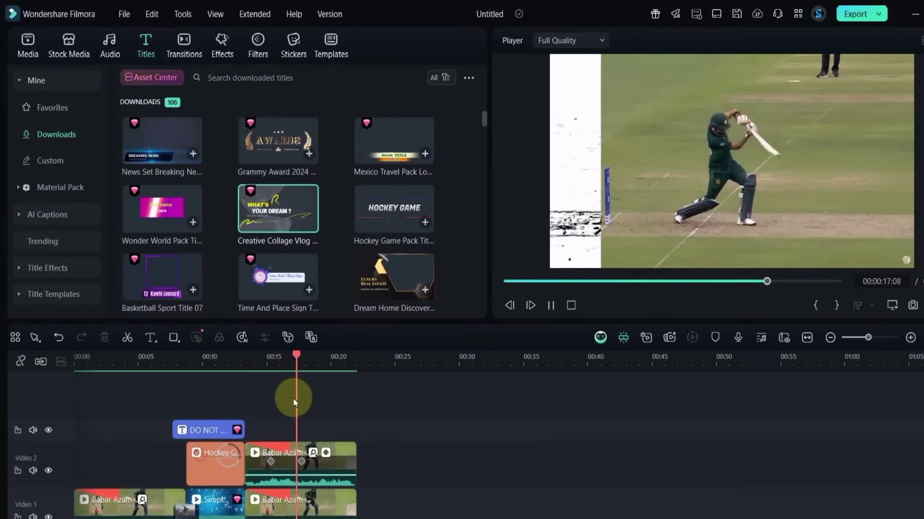
key("space")
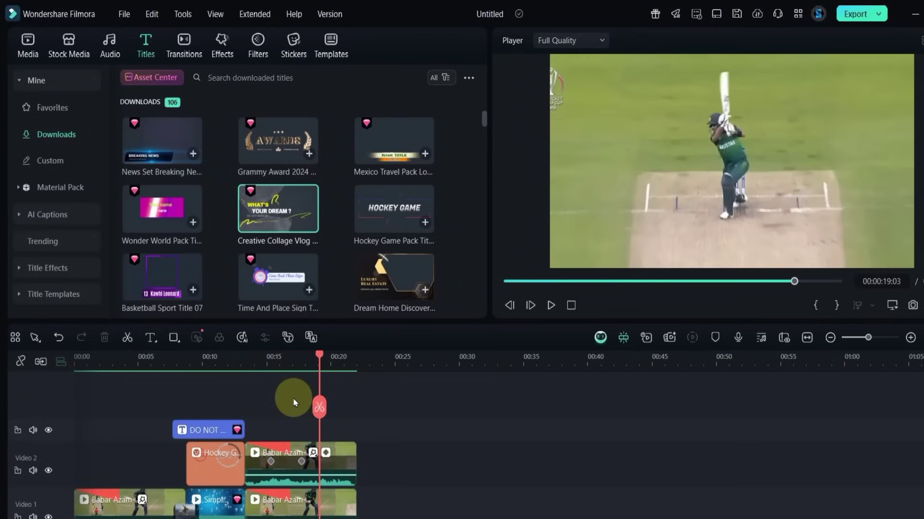
mouse_move(313, 385)
left_mouse_down()
mouse_move(269, 378)
mouse_move(284, 380)
left_mouse_up()
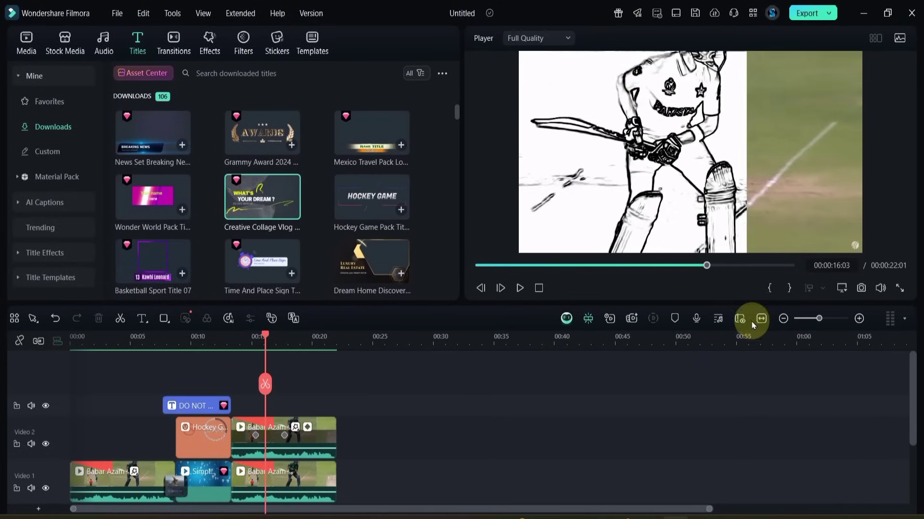
- Place the News Set Breaking News title on the timeline over the colour footage
left_click(754, 324)
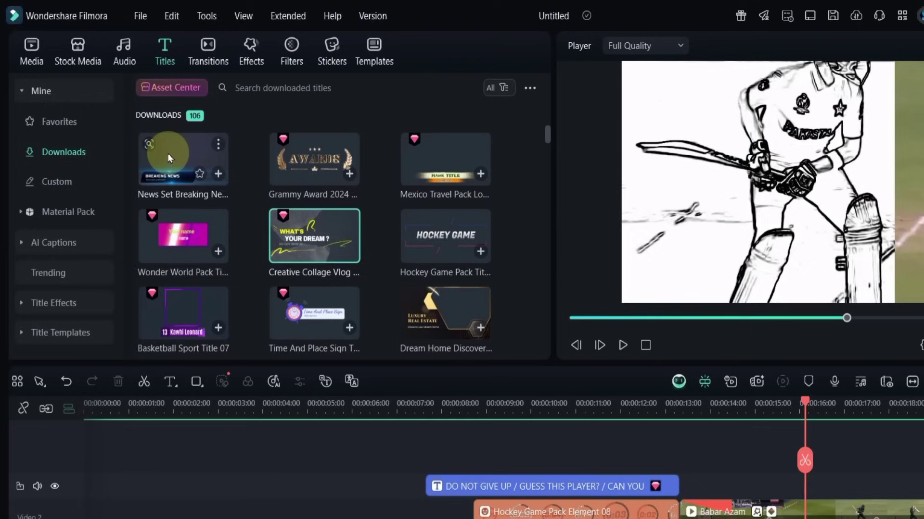
left_click_drag(167, 153, 757, 486)
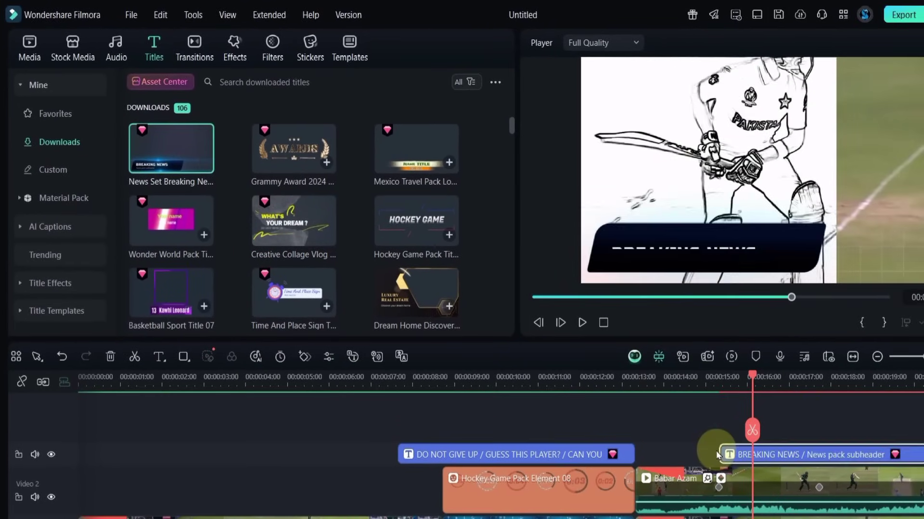
left_click_drag(751, 378, 724, 399)
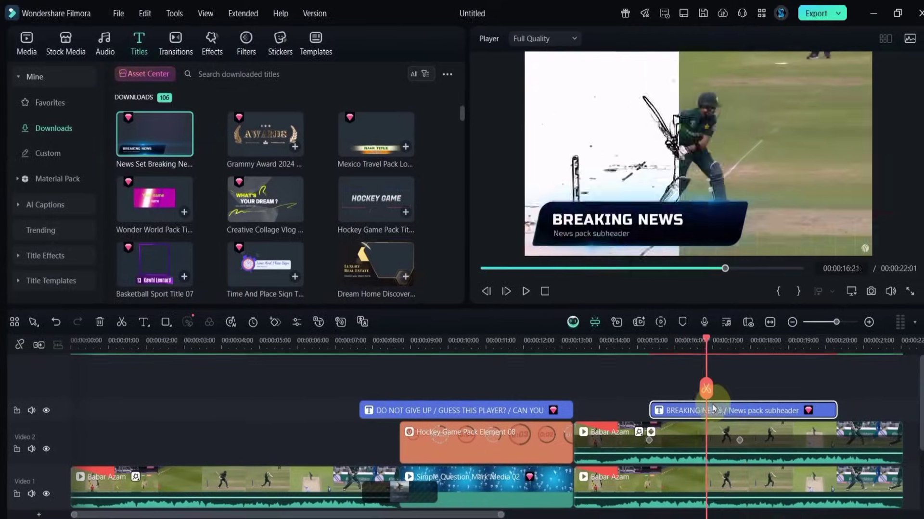
- Replace the title text with the player's name and a slightly enlarged 'The Pride of Pakistan' subtitle, then review it
double_click(767, 416)
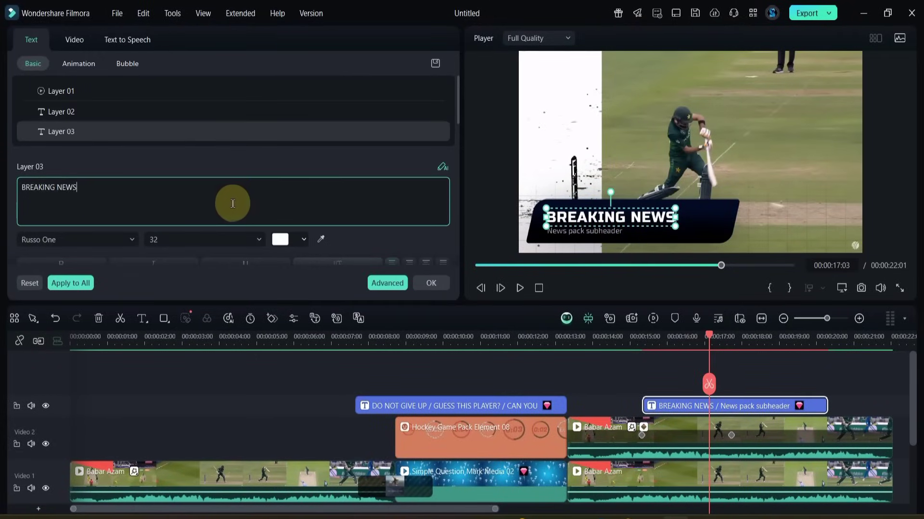
type("BABAR AZAM")
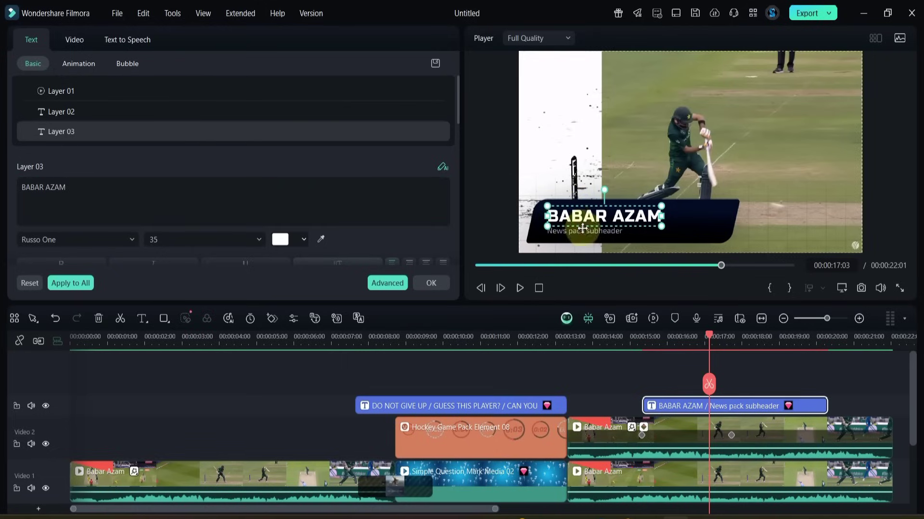
left_click(355, 214)
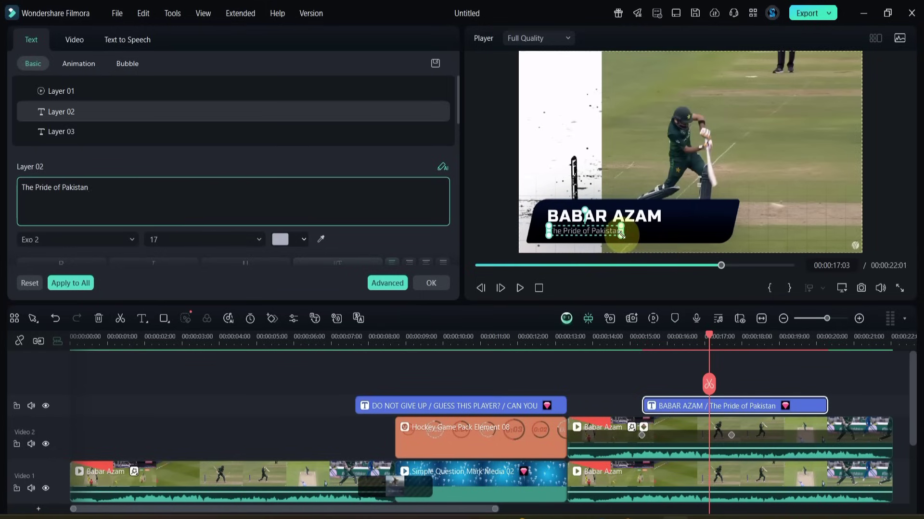
left_click_drag(621, 235, 625, 235)
left_click(625, 339)
key("space")
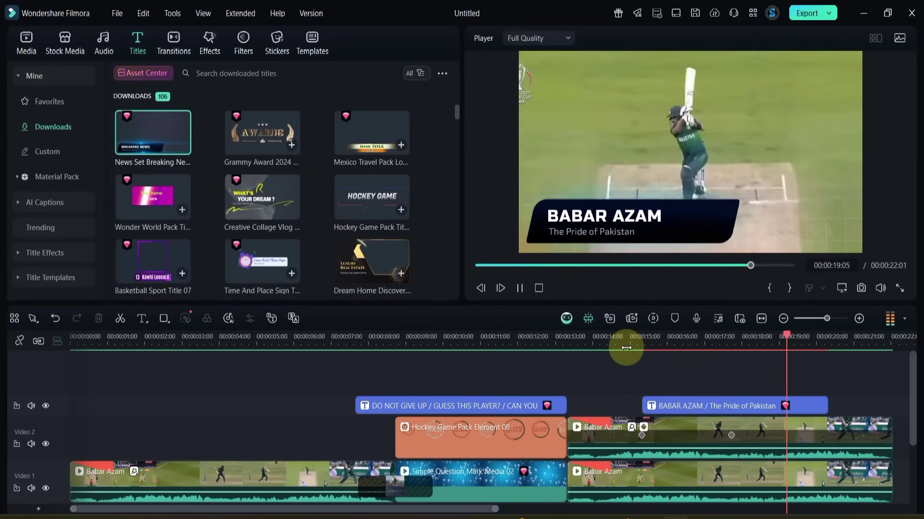
- Add a short Adjustment Layer on a new top track across the 13-second cut, removing the extra copy
mouse_move(890, 335)
left_mouse_down()
mouse_move(558, 408)
mouse_move(594, 388)
left_mouse_up()
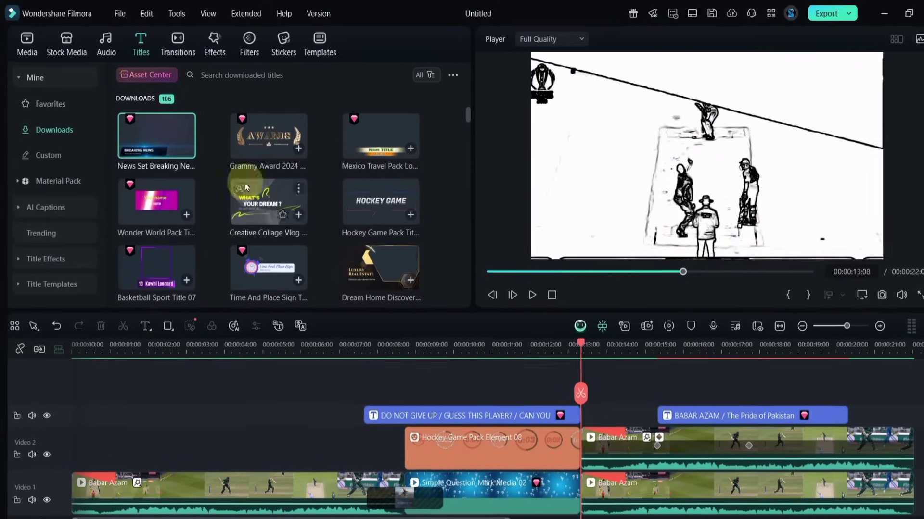
left_click(21, 43)
left_click(56, 209)
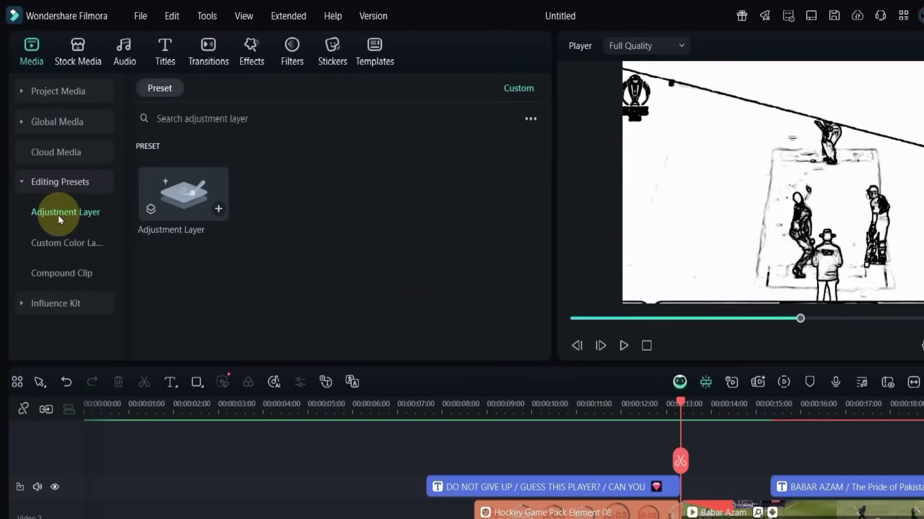
left_click_drag(178, 188, 650, 442)
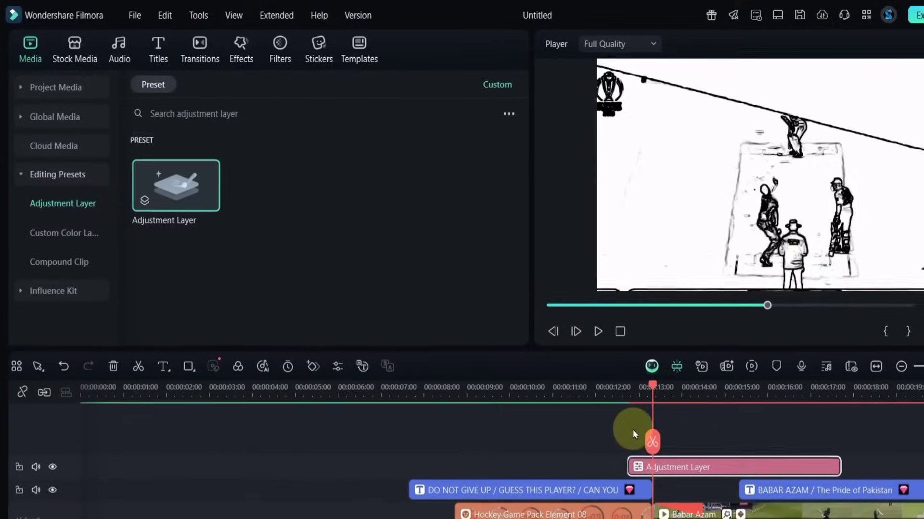
left_click_drag(677, 400, 665, 423)
key("Delete")
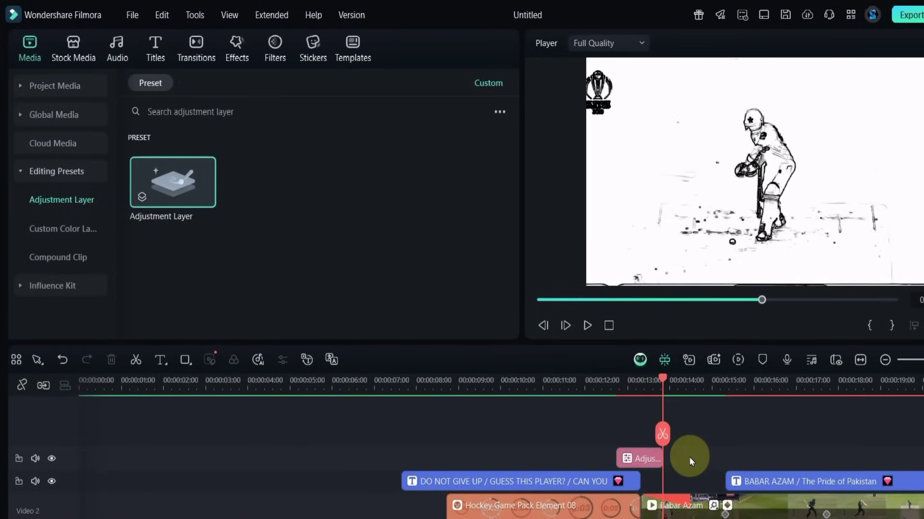
left_click(636, 389)
scroll(712, 385, "up", 3)
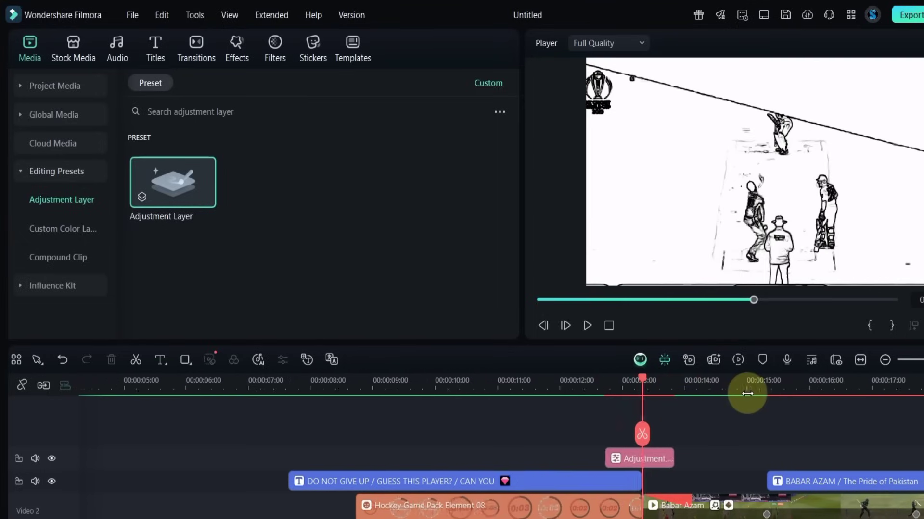
- Apply the Card Spin Left transition to the adjustment layer clip
left_click(196, 46)
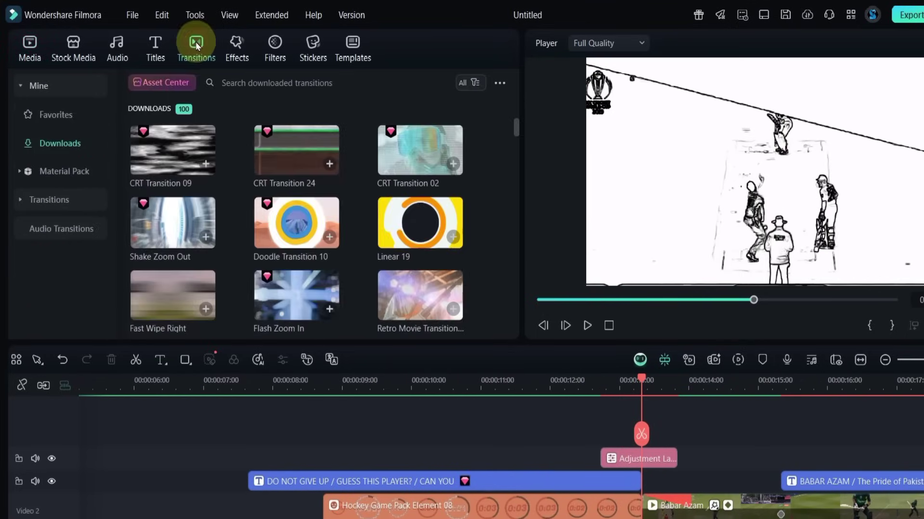
scroll(492, 173, "down", 10)
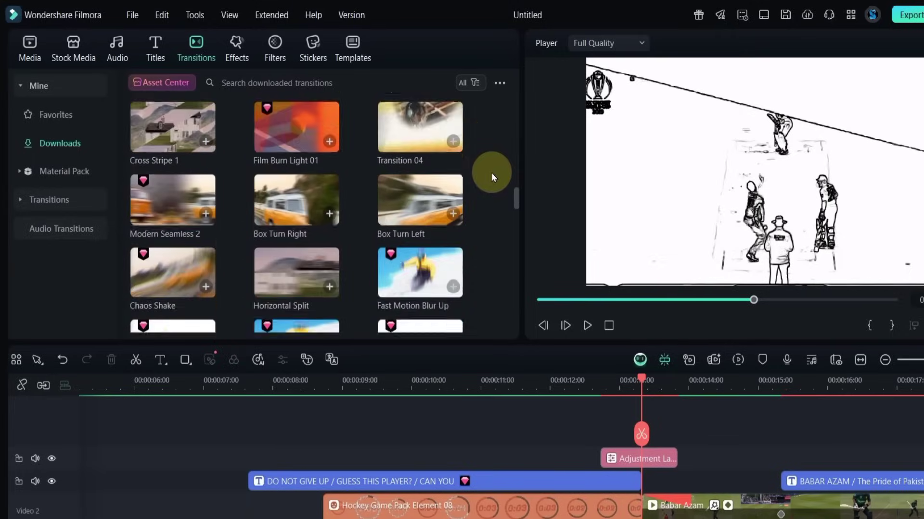
scroll(491, 173, "down", 4)
scroll(491, 175, "up", 1)
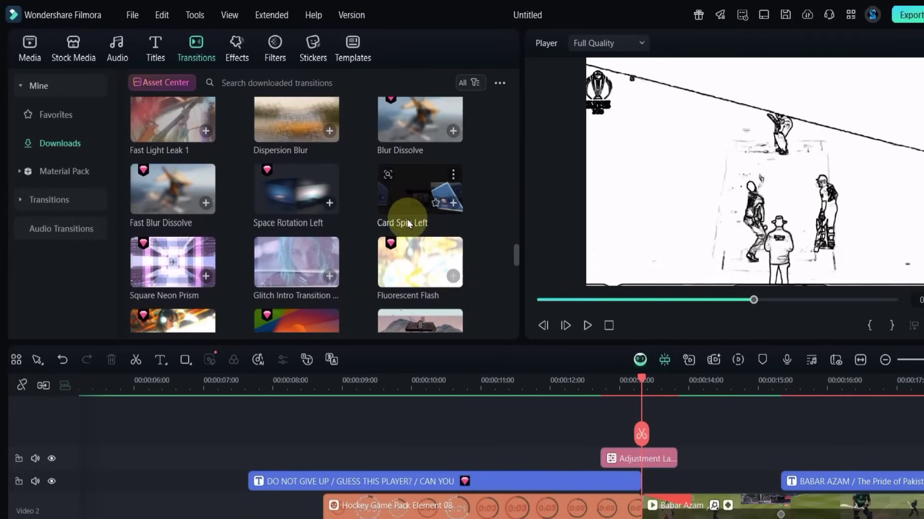
left_click_drag(404, 198, 608, 455)
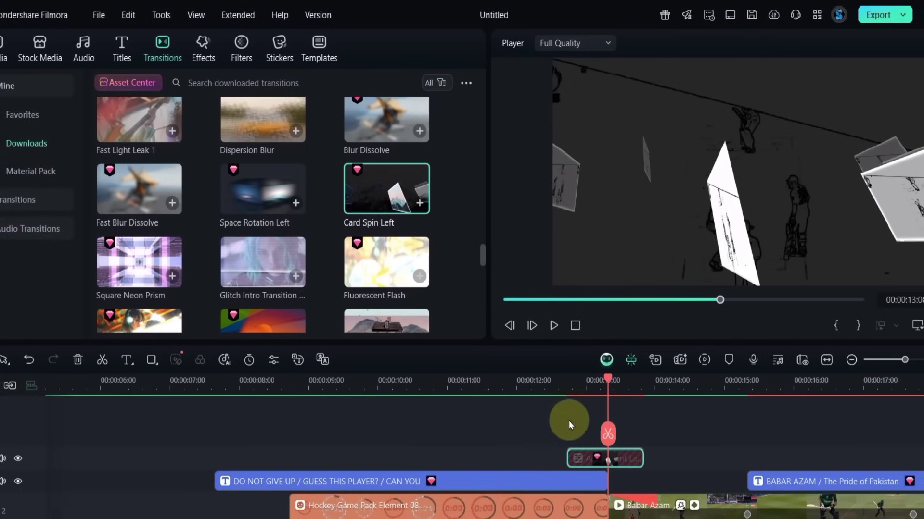
- Preview the card spin from just before the 13-second cut
left_click(573, 387)
key("space")
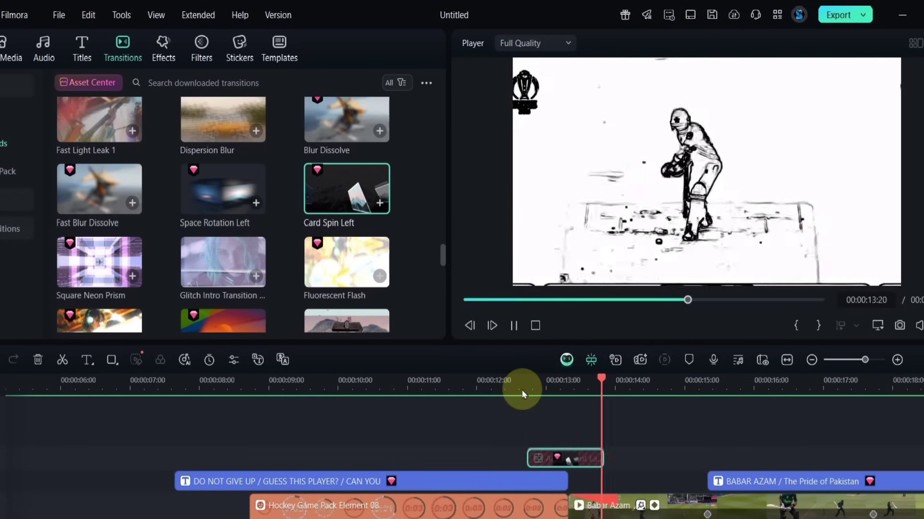
left_click(523, 390)
scroll(529, 389, "down", 3)
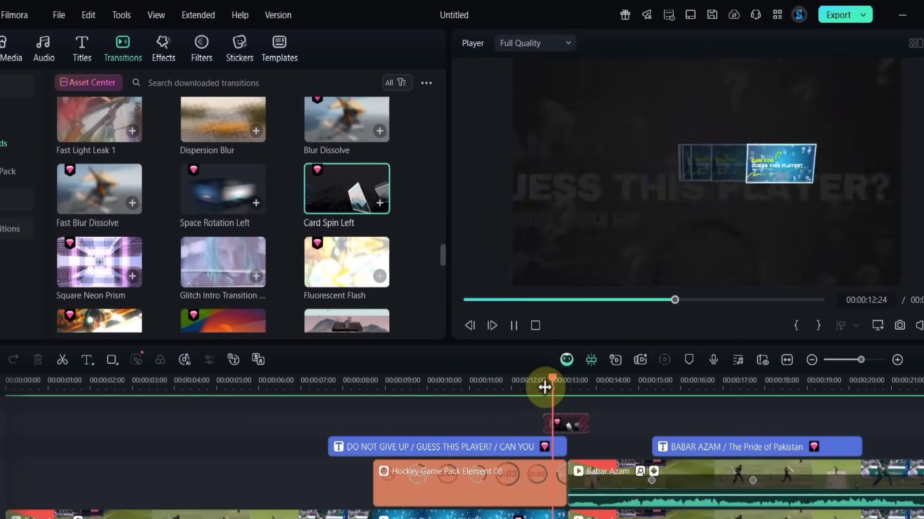
key("space")
left_click(541, 387)
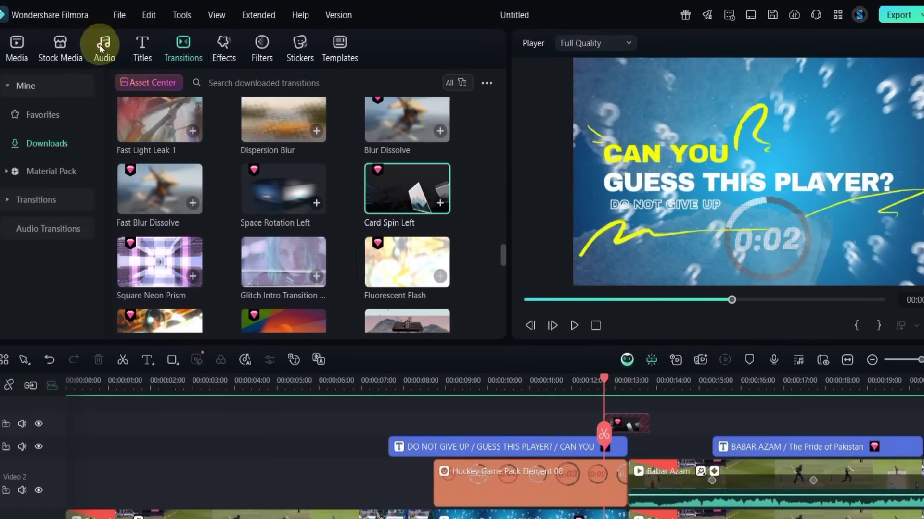
- Preview the Slot Machine Spin 02 sound effect and drop it onto the timeline near the cut
left_click(102, 46)
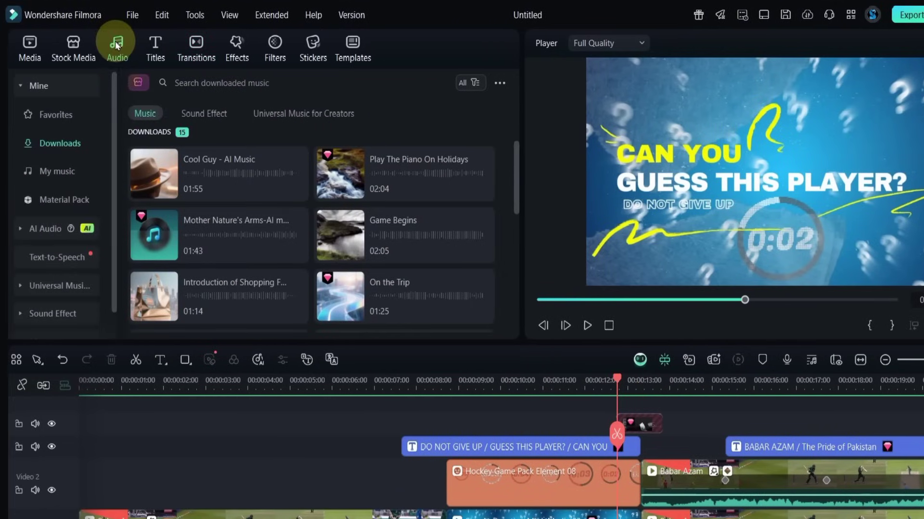
left_click(209, 113)
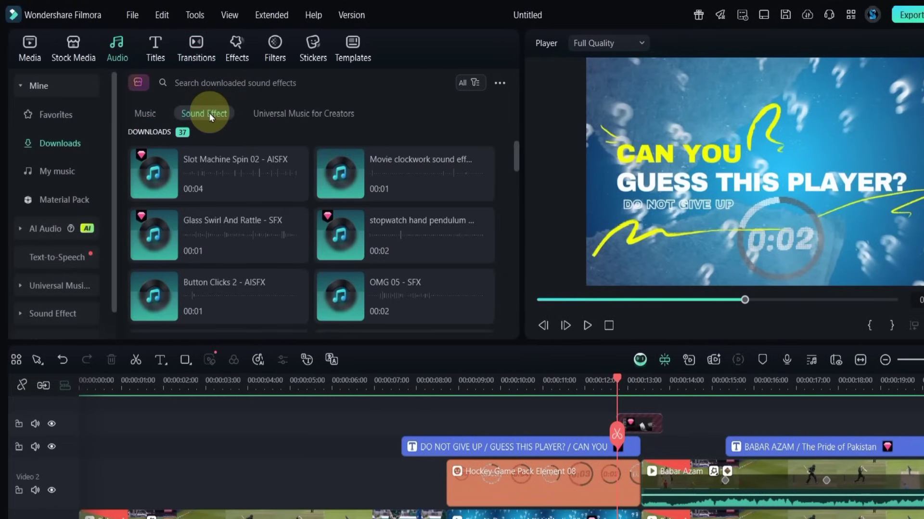
left_click(155, 177)
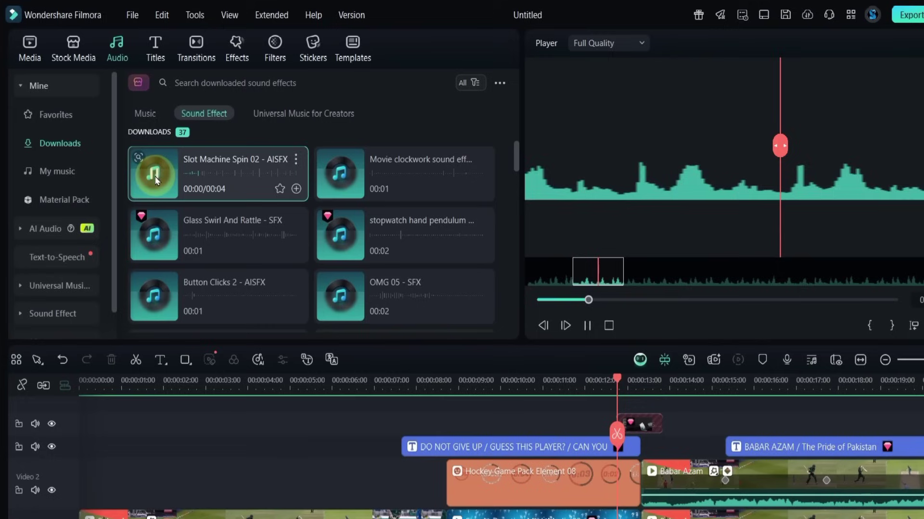
left_click(156, 180)
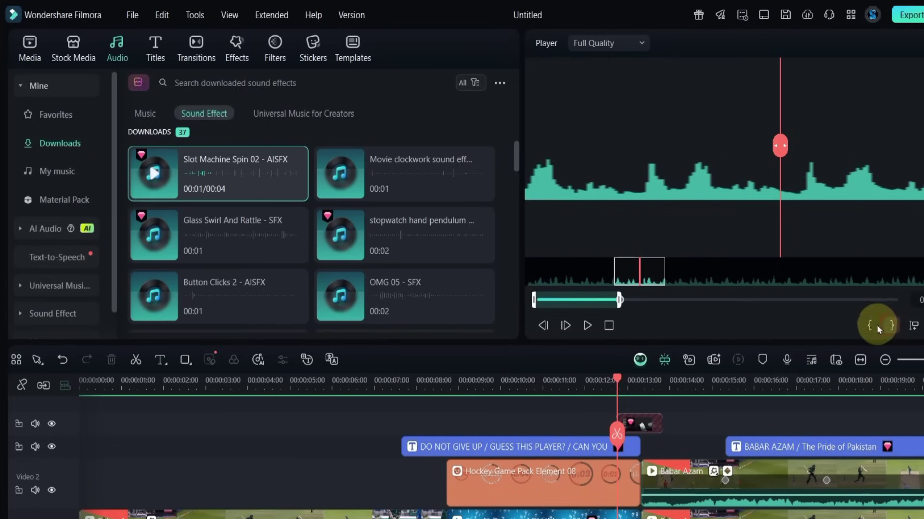
left_click_drag(202, 212, 611, 518)
left_click_drag(493, 459, 510, 413)
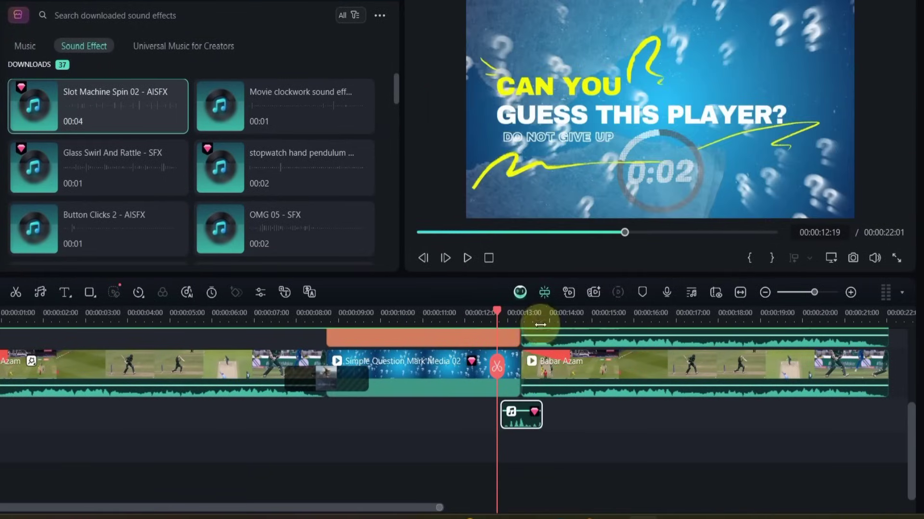
- Snap the Slot Machine Spin 02 clip to the playhead at 12:23 and play it back
scroll(727, 385, "up", 2)
scroll(727, 385, "up", 2)
scroll(584, 414, "down", 2)
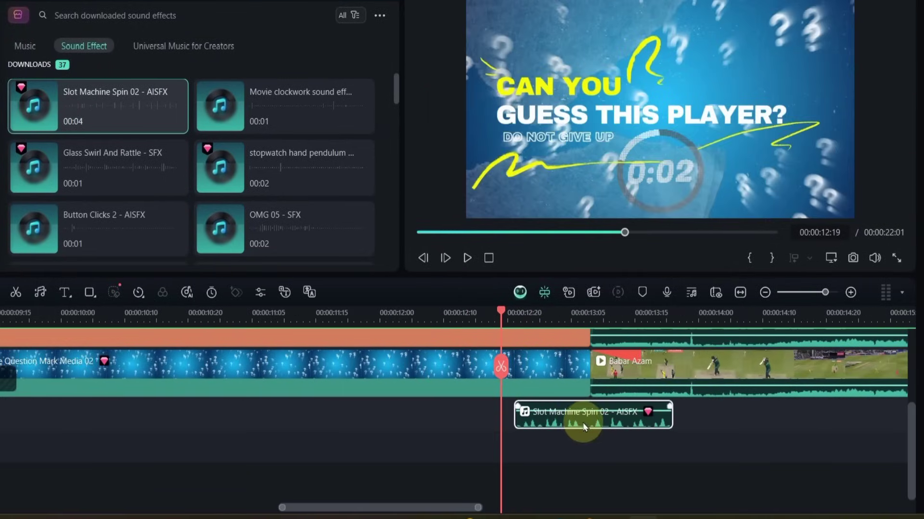
left_click(536, 411)
left_click_drag(542, 424, 554, 423)
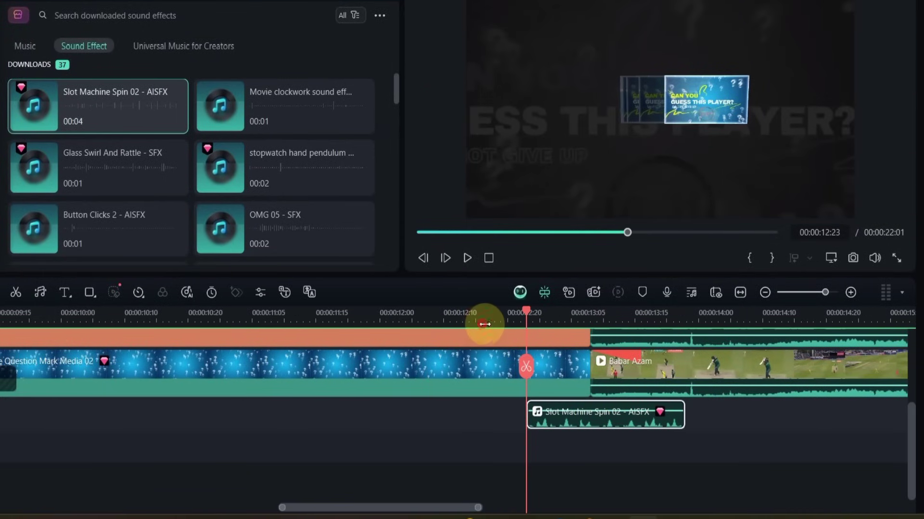
key("space")
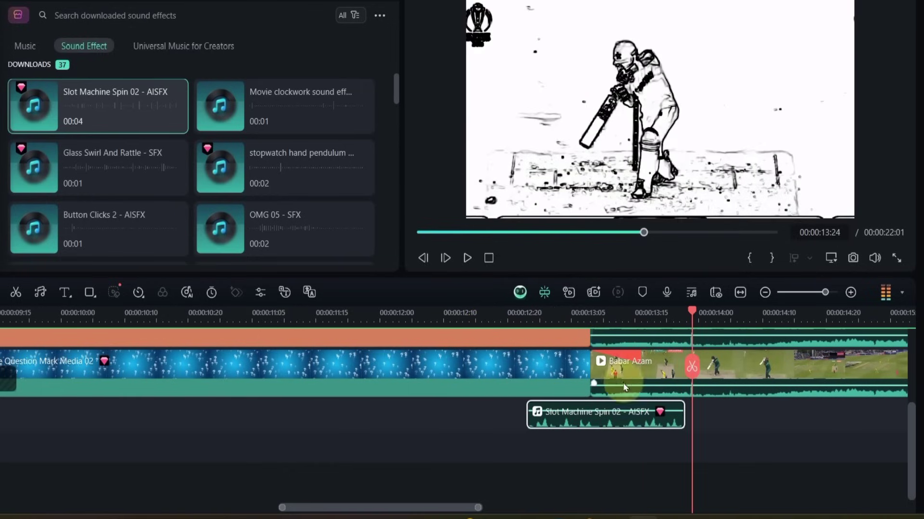
scroll(768, 317, "down", 5)
left_click(348, 312)
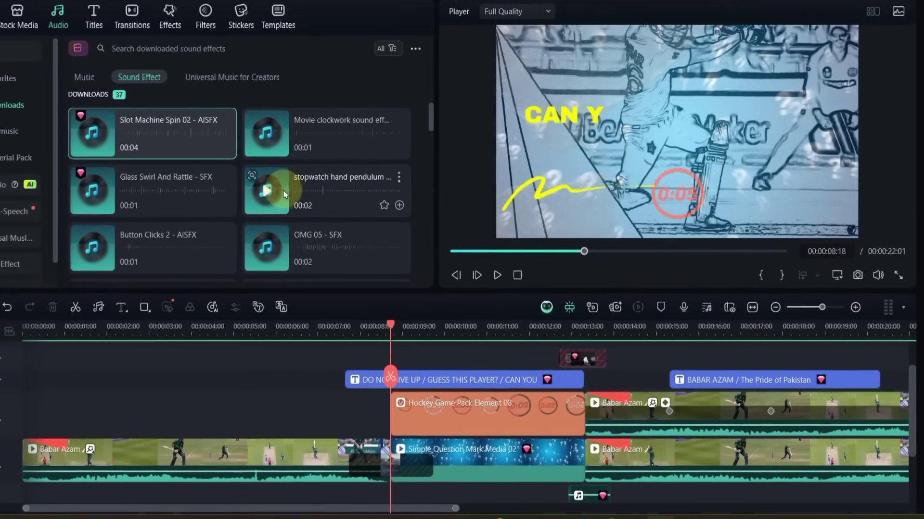
- Add the stopwatch hand pendulum sound to Audio 1 at 8:18 and play back the countdown
left_click(267, 185)
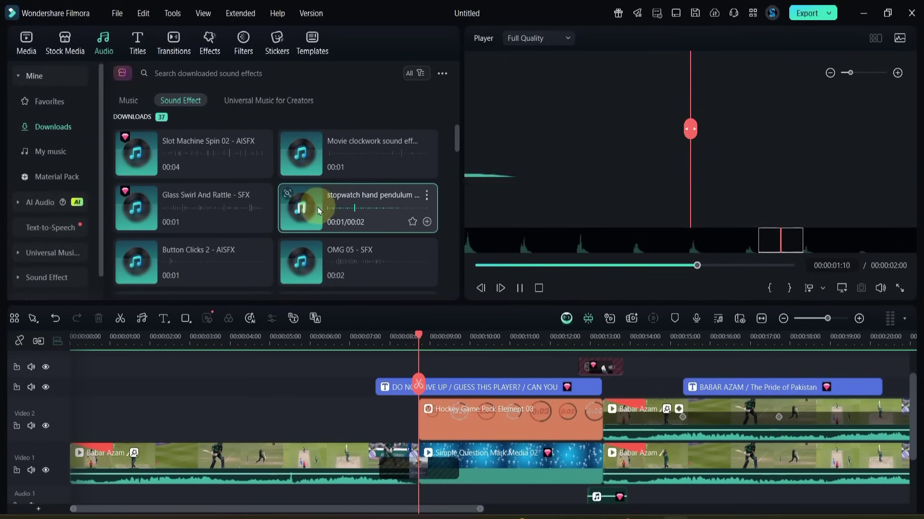
left_click_drag(318, 210, 427, 474)
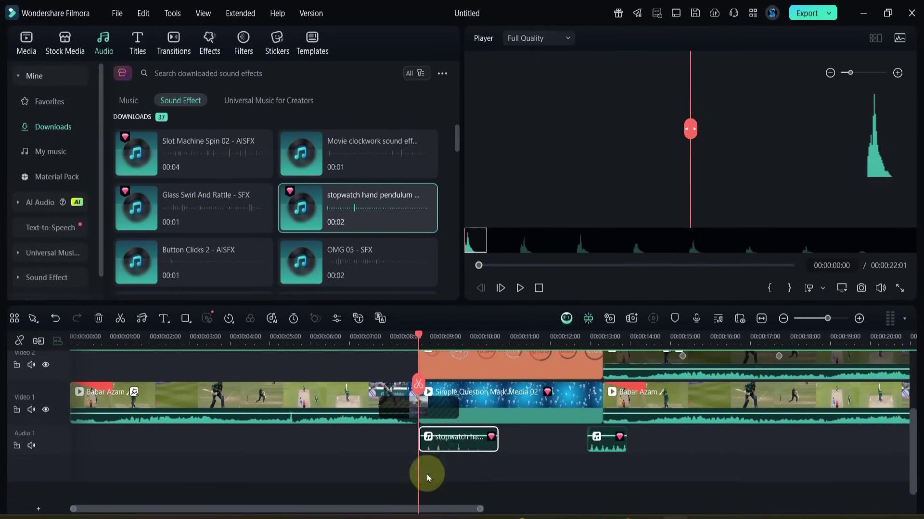
key("space")
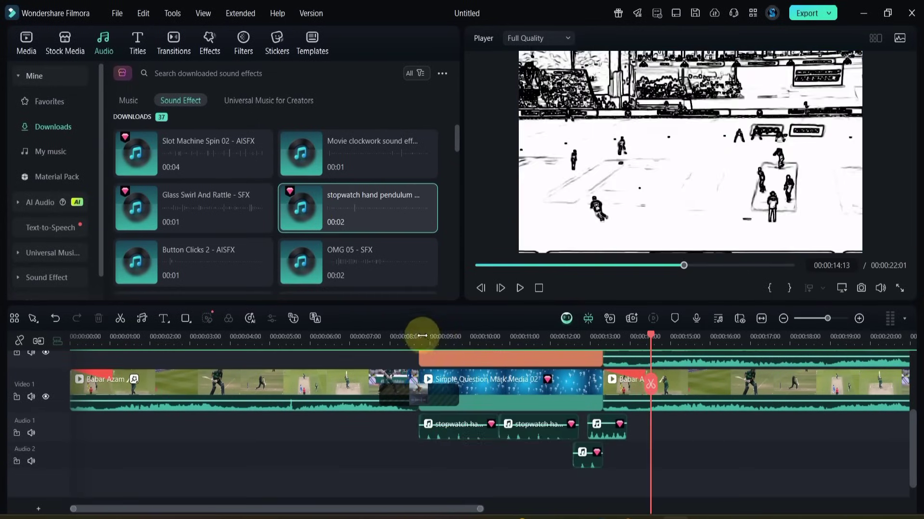
left_click(422, 335)
scroll(471, 420, "up", 3)
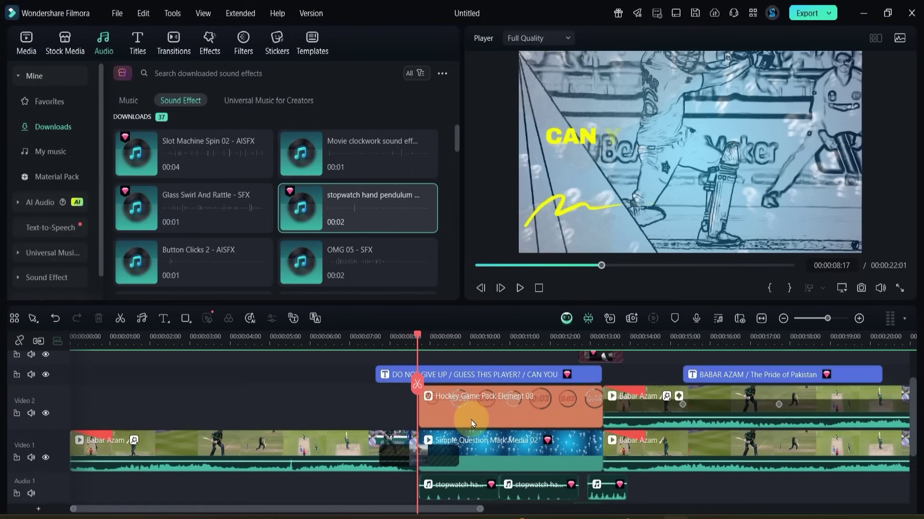
key("space")
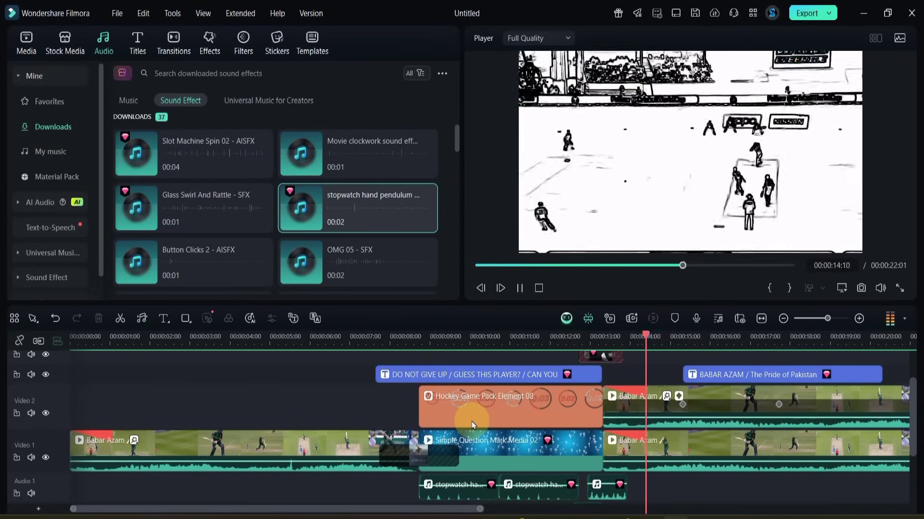
key("space")
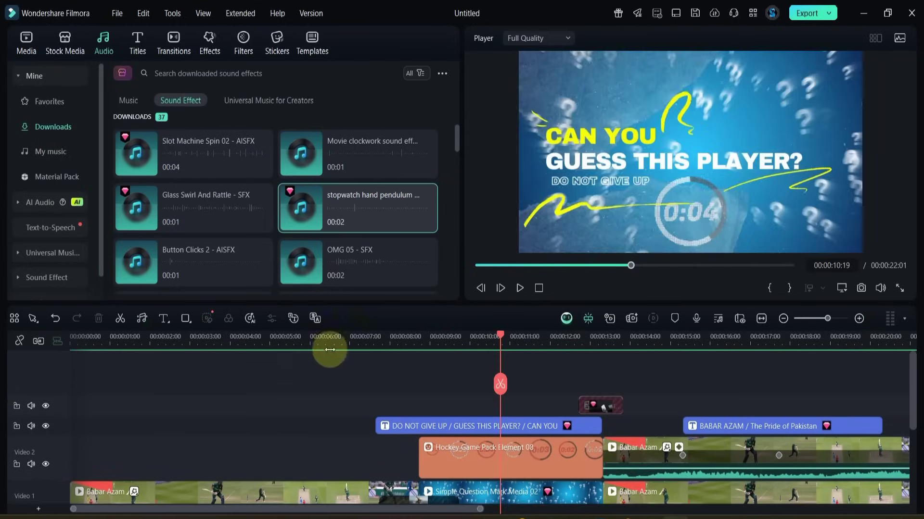
- Add a Quick Text clip starting near 8 s and edit it to read 'Can you guess this player? Do not give up'
left_click(167, 327)
left_click(236, 337)
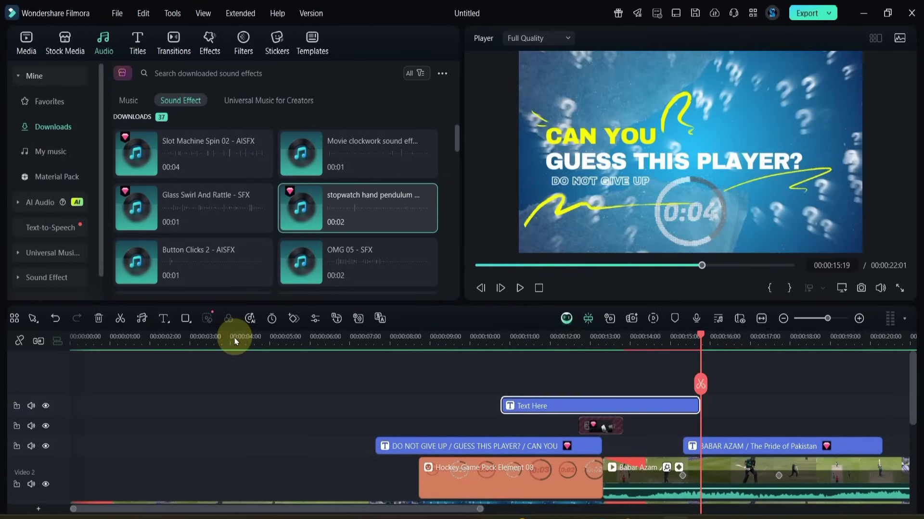
left_click(569, 410)
left_click_drag(569, 410, 471, 408)
double_click(512, 407)
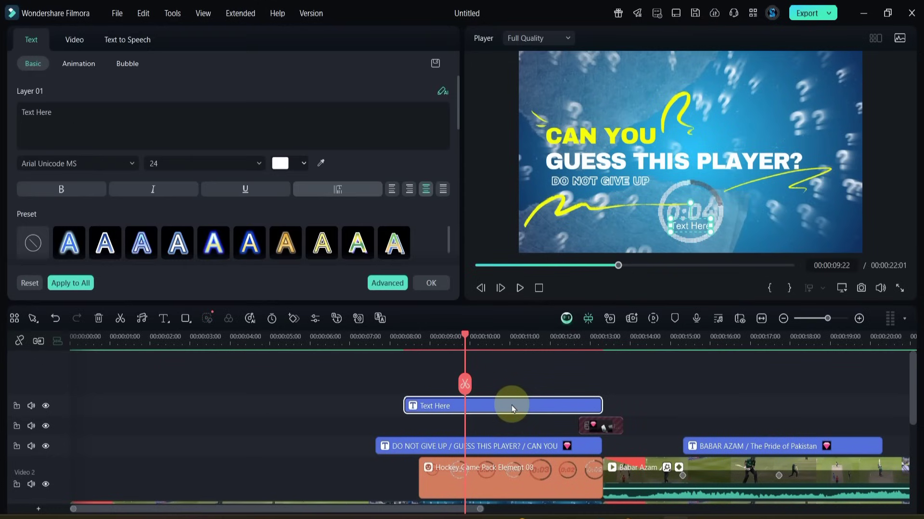
left_click(99, 125)
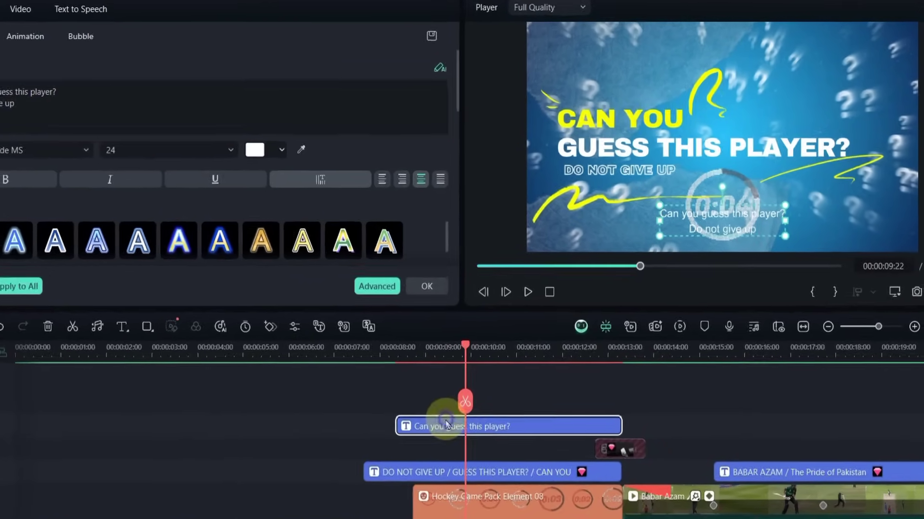
- Generate a text-to-speech voiceover of the caption with the female Ivy voice
right_click(447, 405)
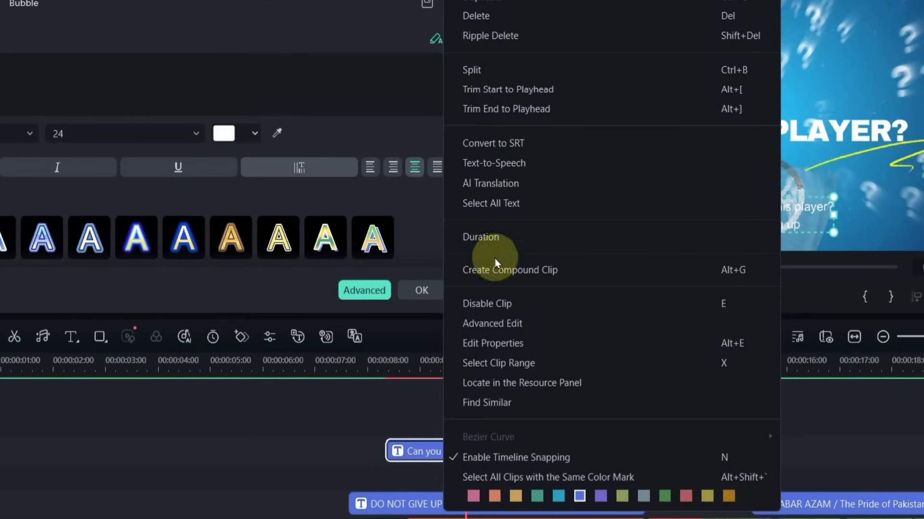
left_click(501, 167)
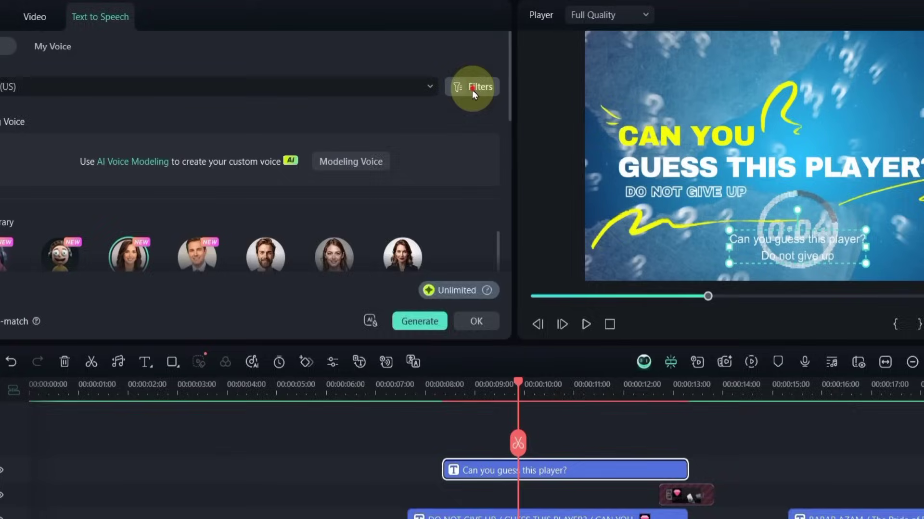
left_click(501, 110)
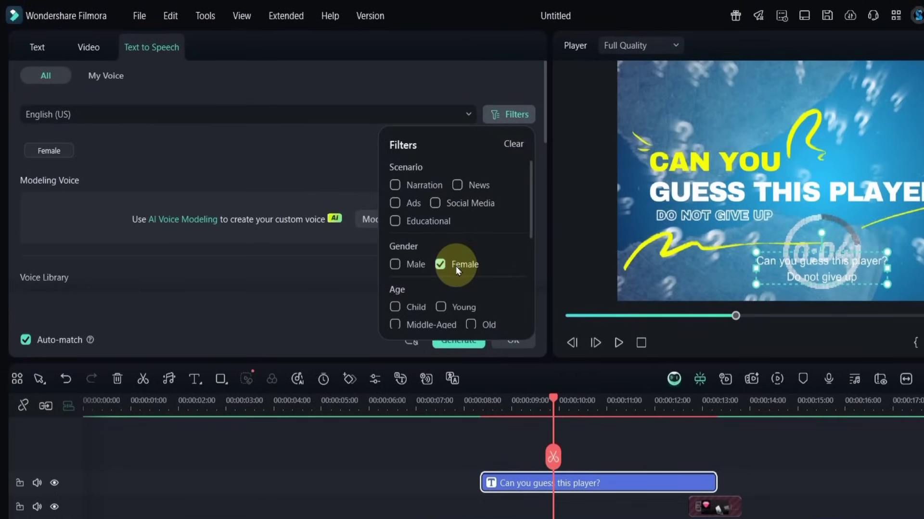
left_click(340, 271)
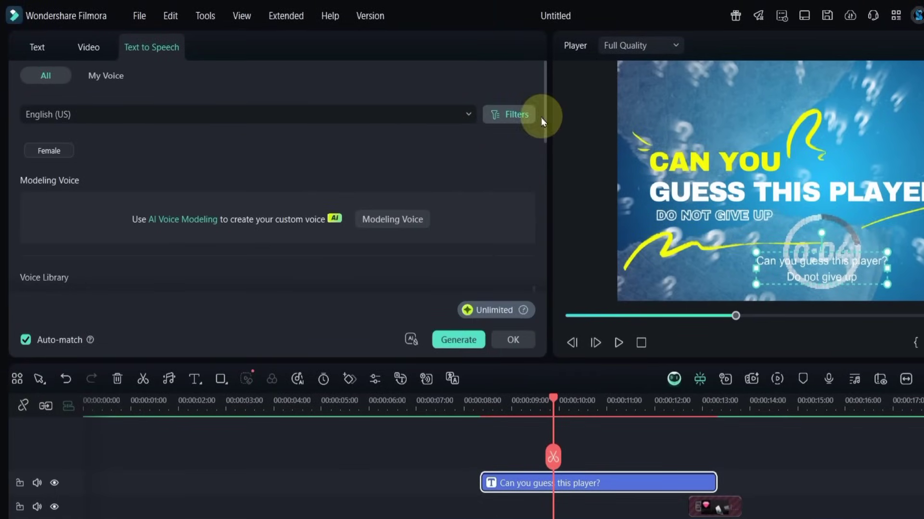
left_click_drag(542, 113, 528, 197)
left_click(104, 217)
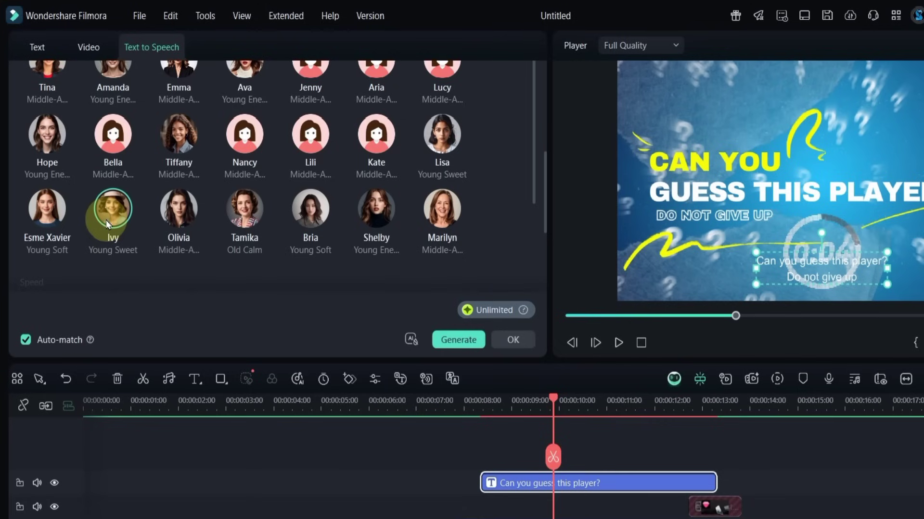
left_click(457, 340)
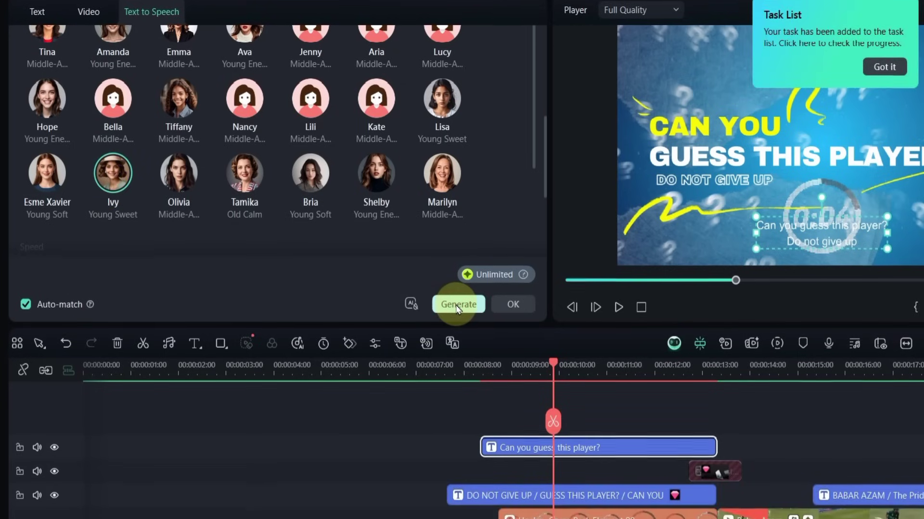
scroll(612, 496, "down", 3)
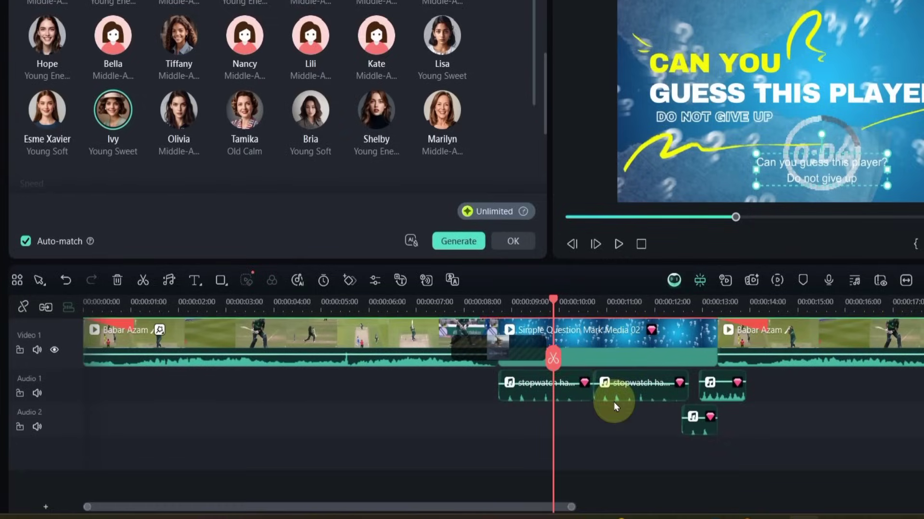
- Move the Basic 1 voiceover to 8:18 and boost its volume to 10 dB
left_click_drag(522, 466, 571, 436)
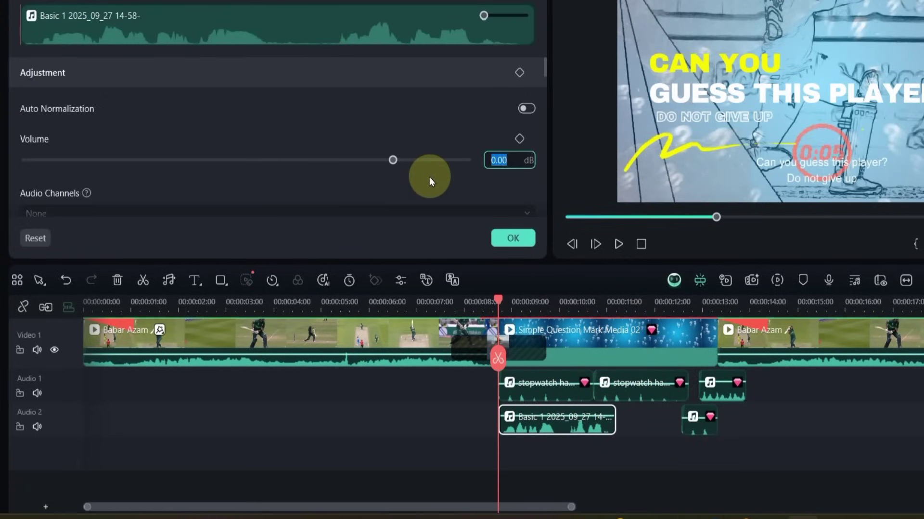
type("10")
key("Return")
- Split the voiceover at 10 s, shift the second piece slightly later, and play from 8:16
left_click(546, 368)
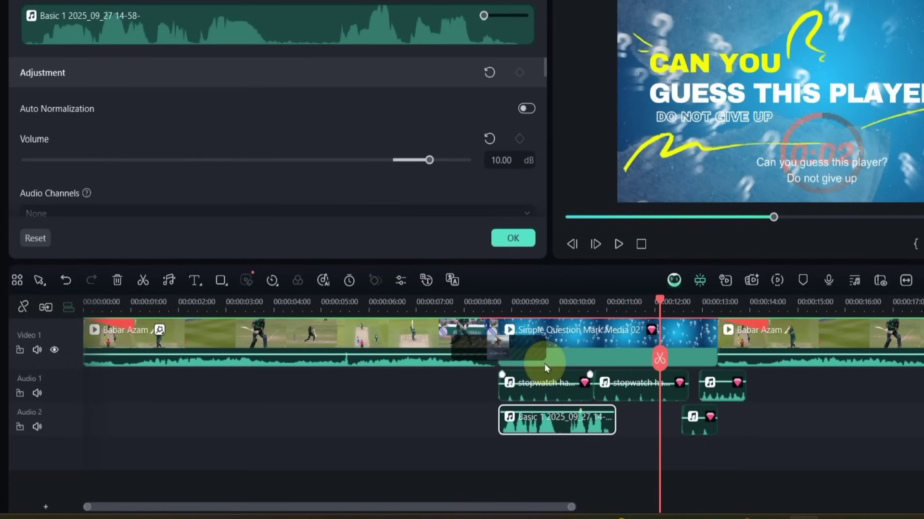
left_click(563, 310)
key("ctrl+b")
left_click(587, 426)
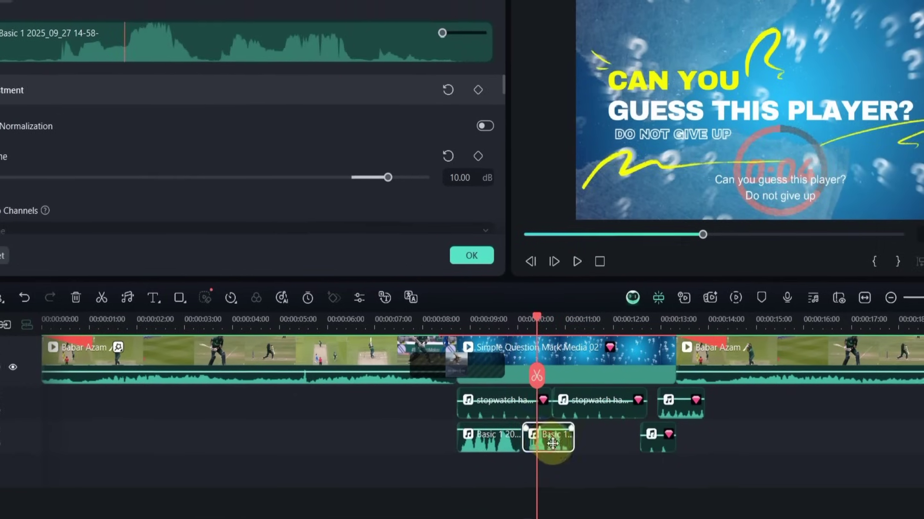
left_click_drag(552, 443, 567, 443)
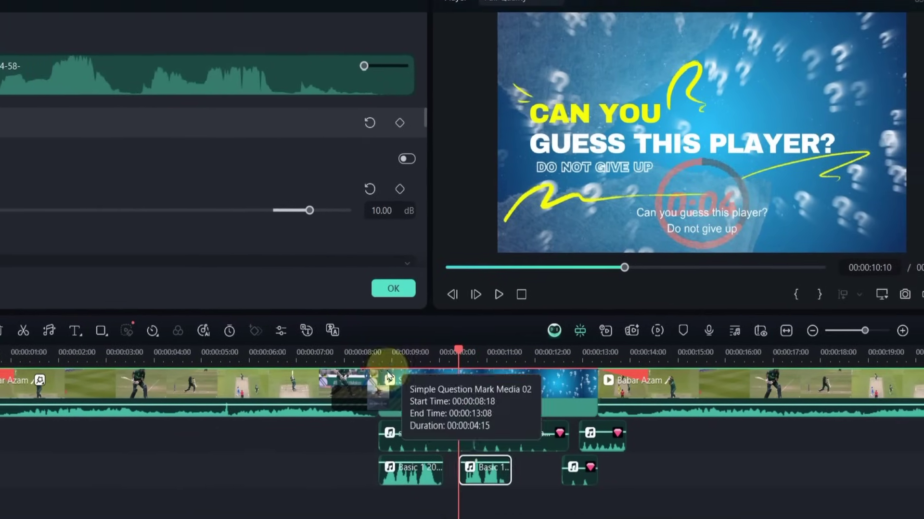
left_click(452, 331)
key("space")
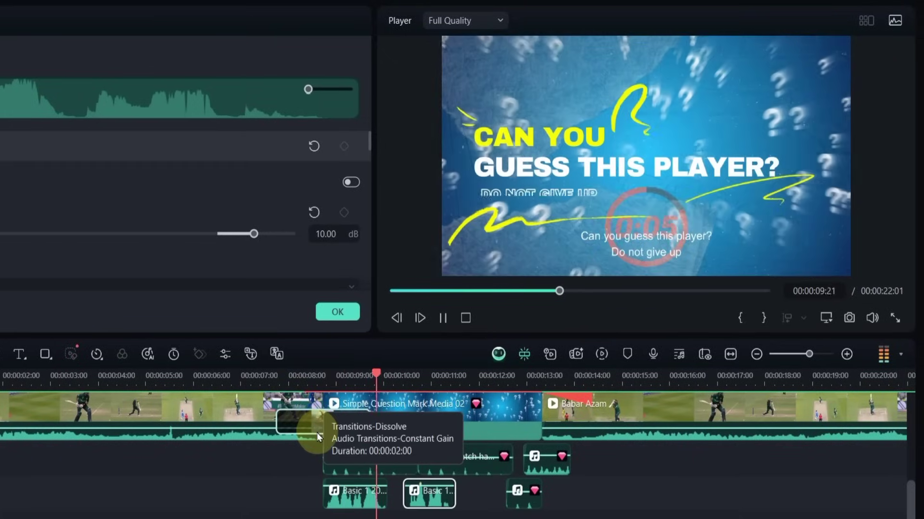